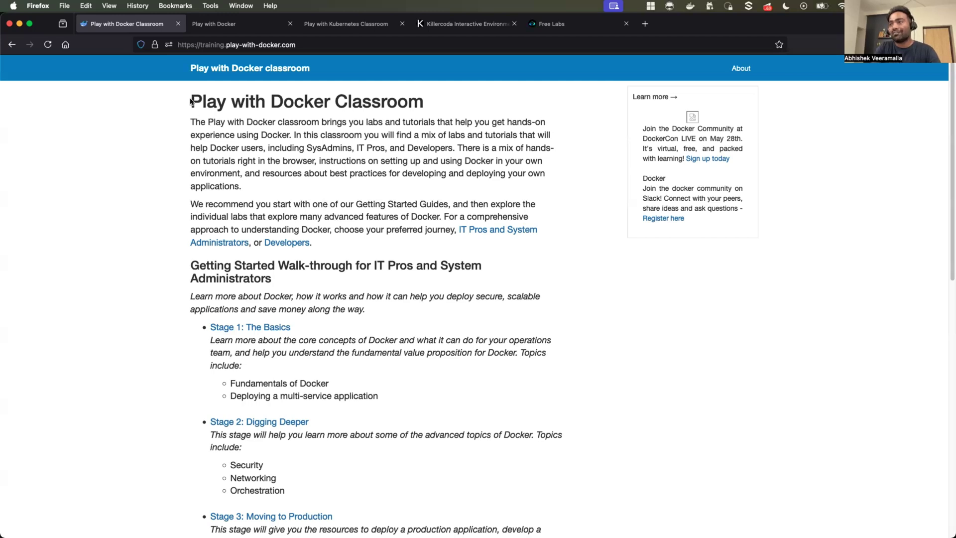
# Select parts of the page heading and flip between the Play with Docker and Classroom tabs
pyautogui.tripleClick(446, 104)
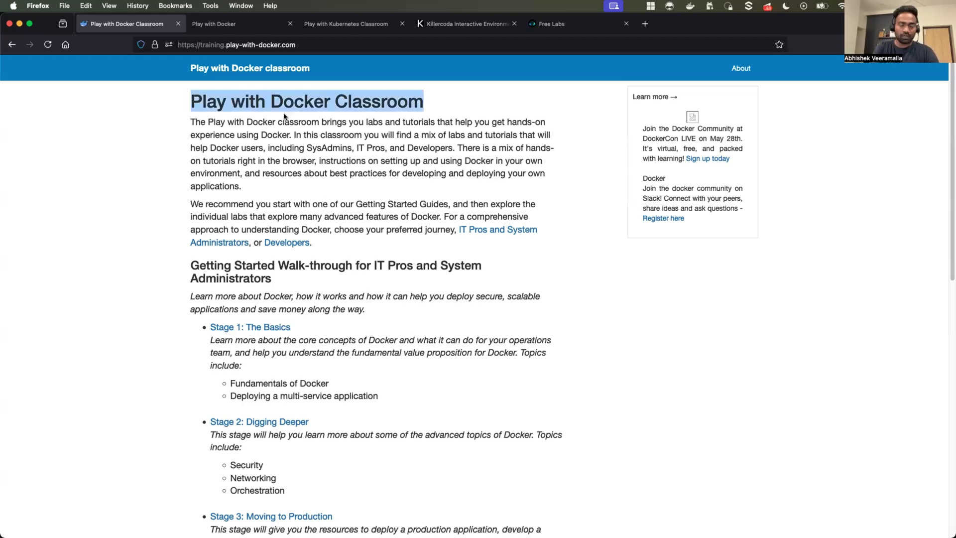
pyautogui.click(194, 103)
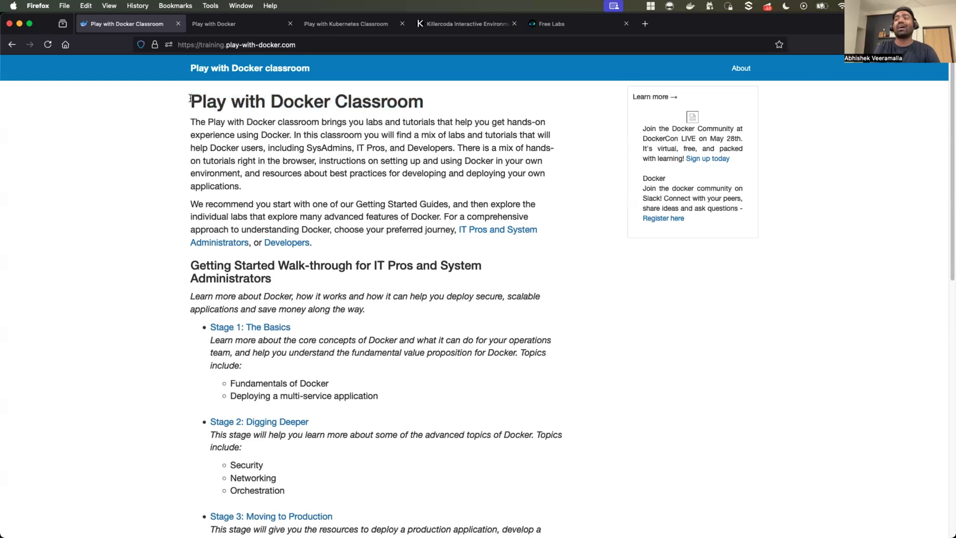
pyautogui.keyDown('shift'); pyautogui.click(334, 97); pyautogui.keyUp('shift')
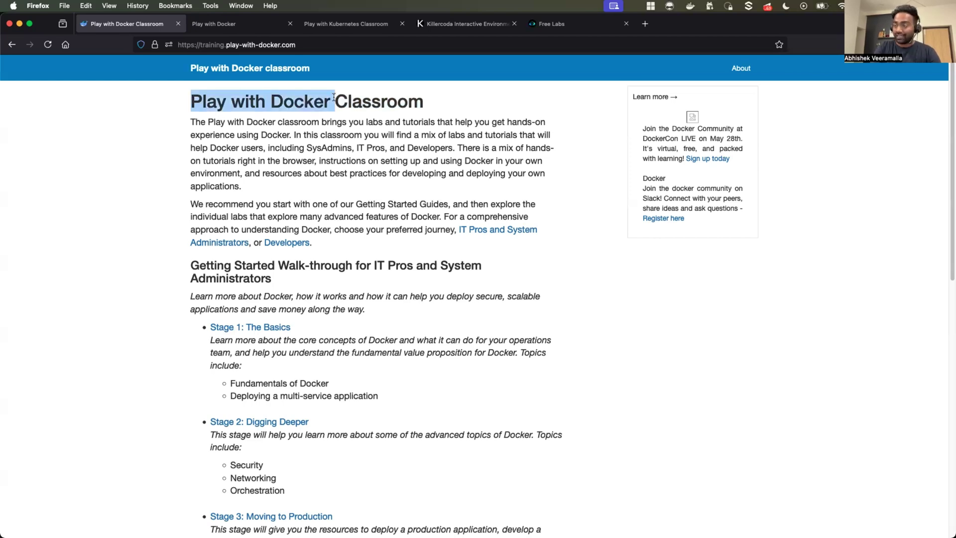
pyautogui.click(232, 25)
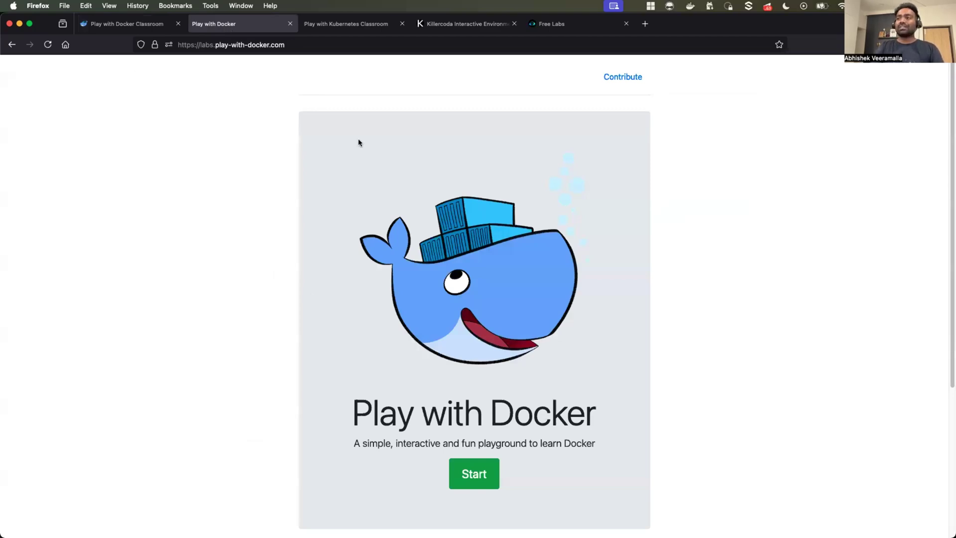
pyautogui.hotkey('ctrl', 'shift', 'Tab')
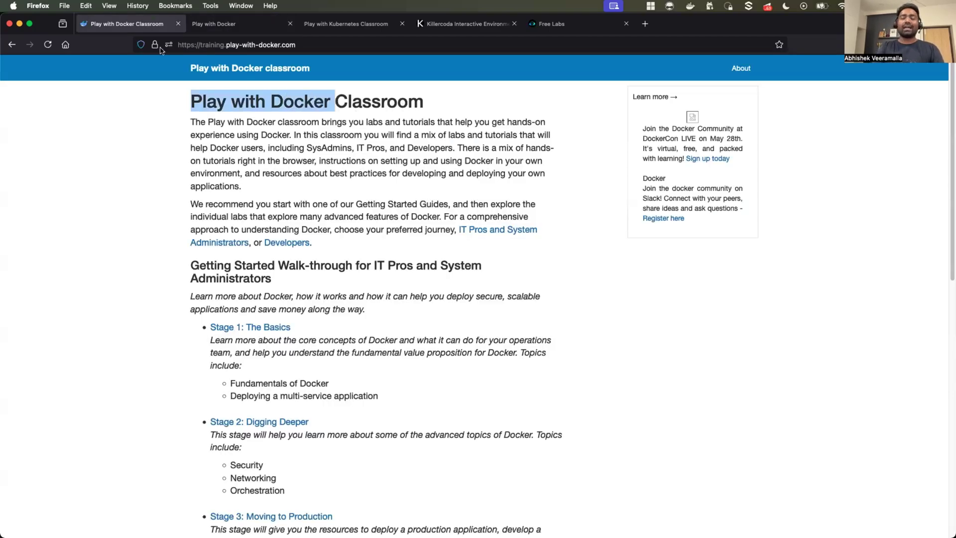
pyautogui.click(225, 26)
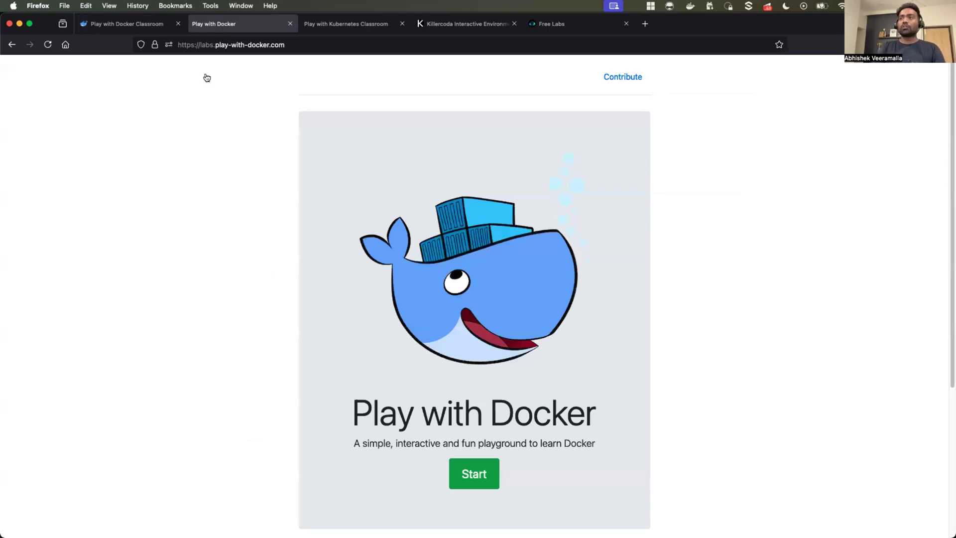
pyautogui.hotkey('ctrl', 'shift', 'Tab')
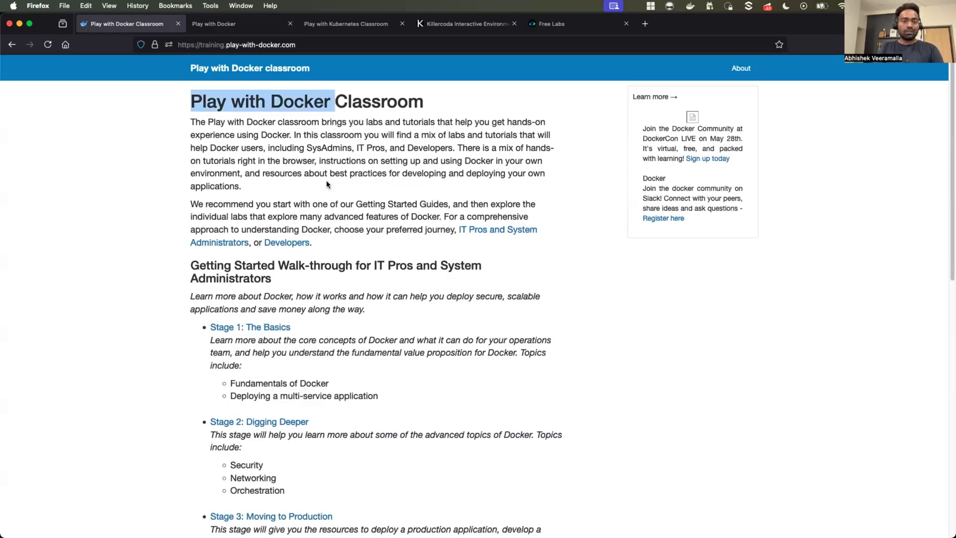
# Open 'Full list of individual labs' and browse the Intermediate, Beginner, Advanced and Community labs
pyautogui.scroll(-1, 327, 182)
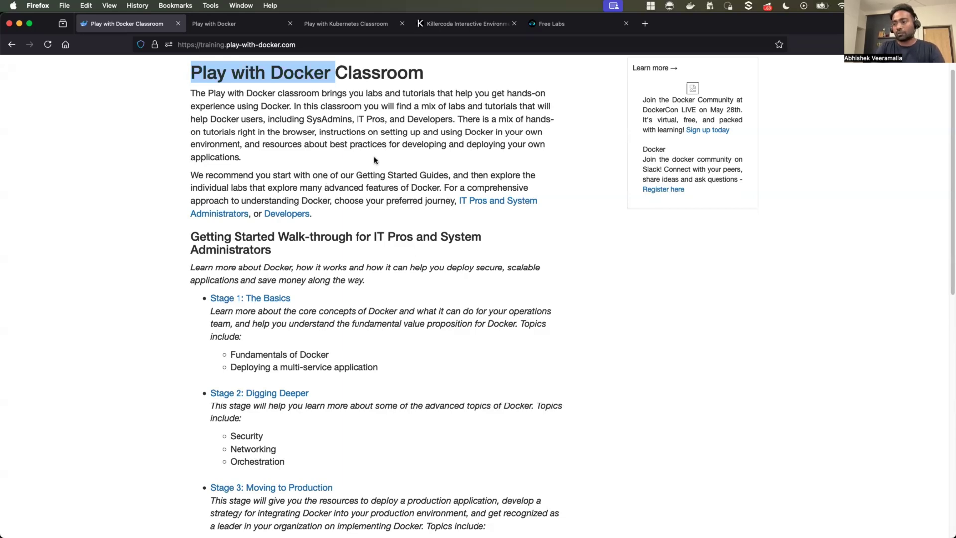
pyautogui.scroll(-5, 375, 160)
pyautogui.scroll(-4, 313, 288)
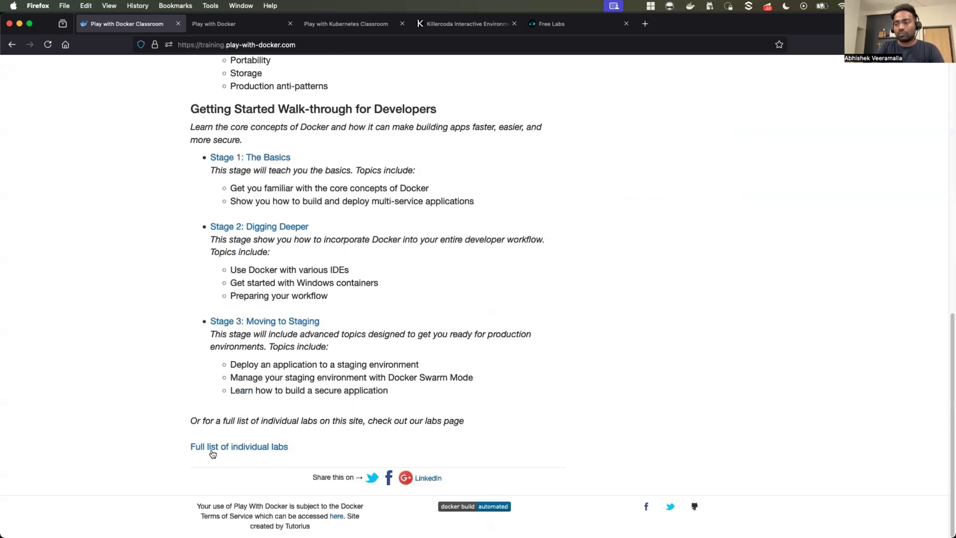
pyautogui.click(254, 451)
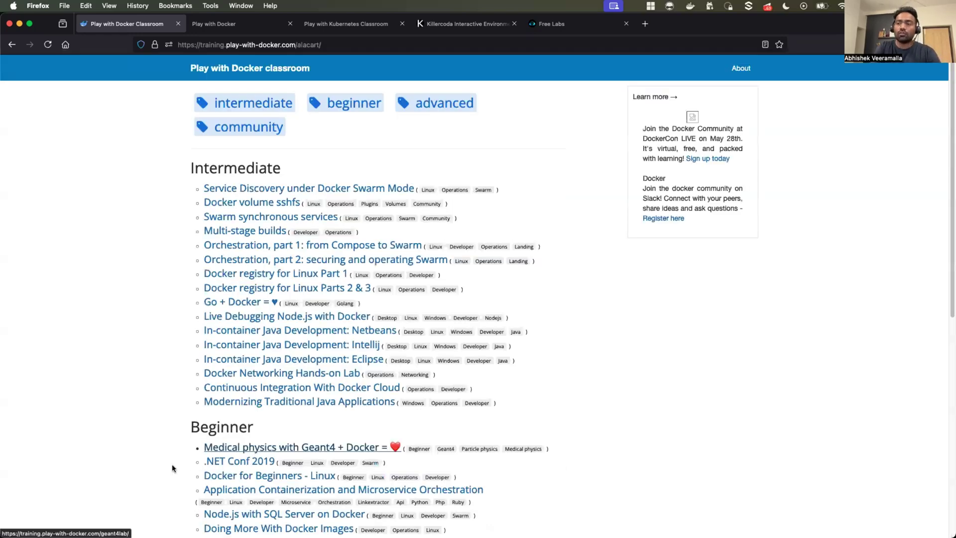
pyautogui.scroll(-1, 172, 468)
pyautogui.scroll(-6, 172, 468)
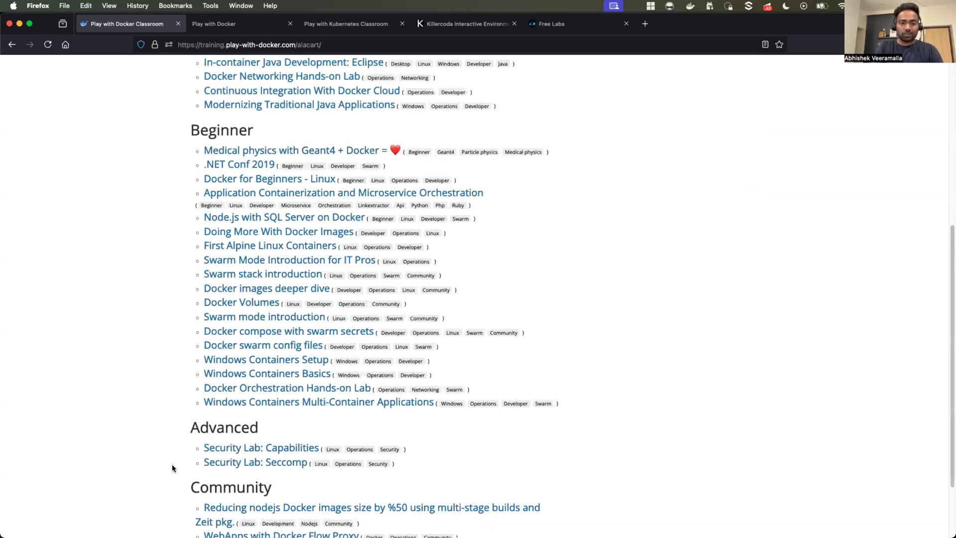
pyautogui.scroll(6, 172, 469)
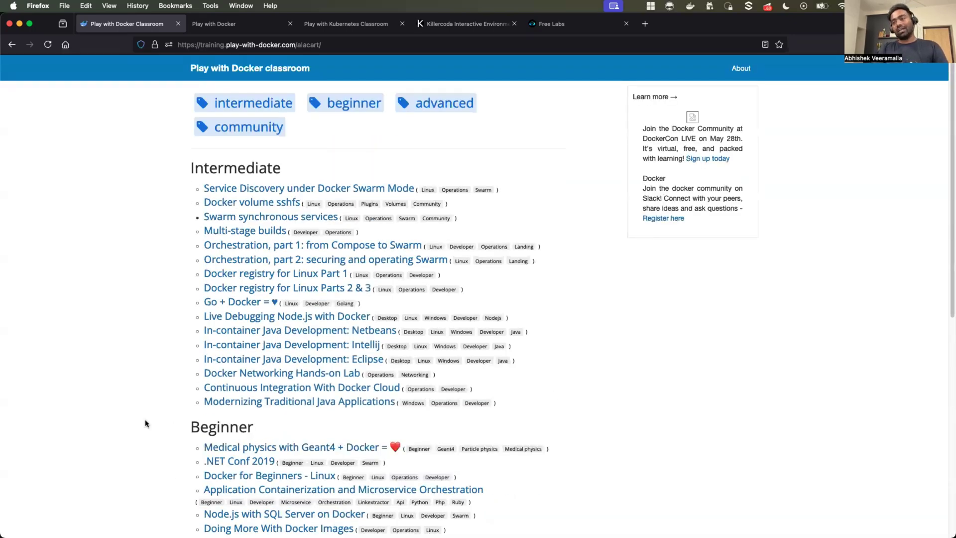
pyautogui.scroll(-8, 164, 374)
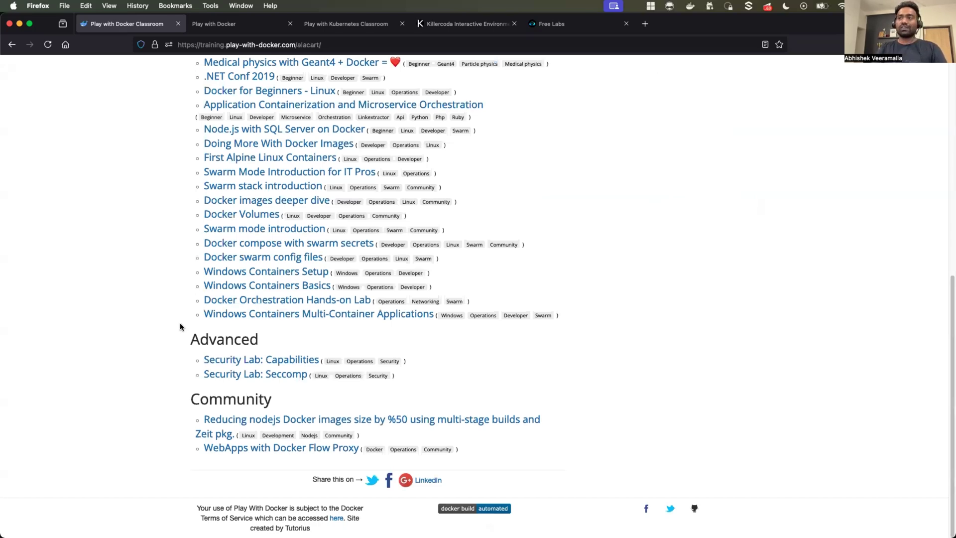
pyautogui.scroll(7, 180, 327)
pyautogui.scroll(1, 180, 327)
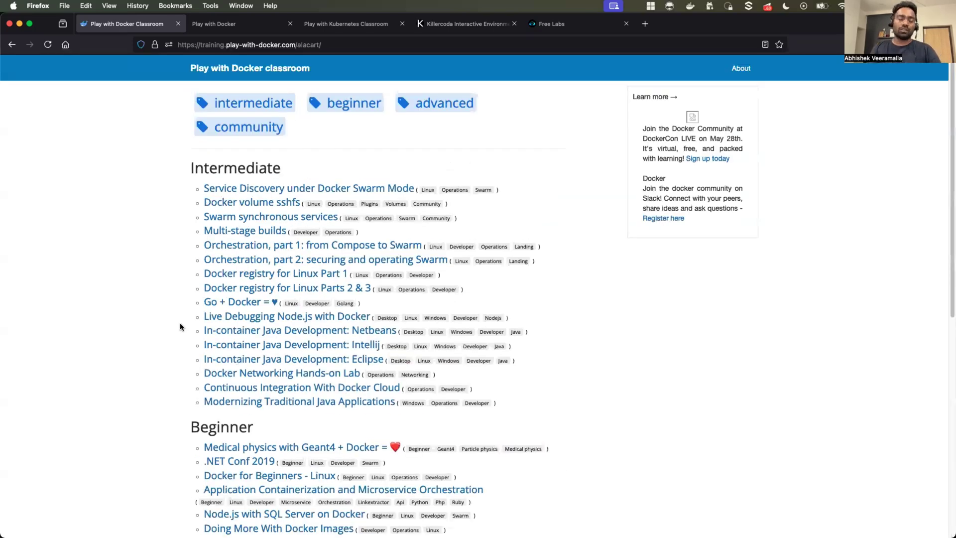
# Open the Multi-stage builds lab and select its introductory paragraphs
pyautogui.click(236, 233)
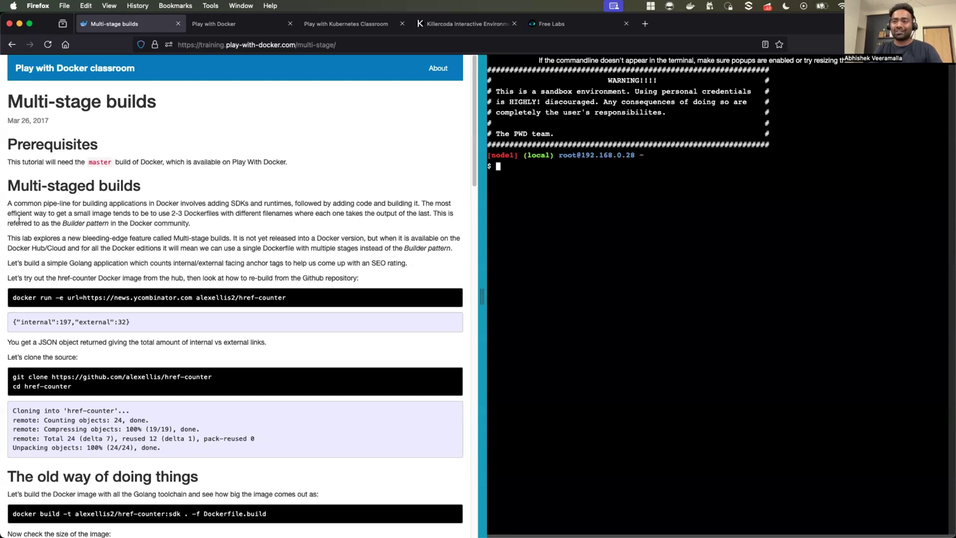
pyautogui.moveTo(11, 204); pyautogui.dragTo(197, 276)
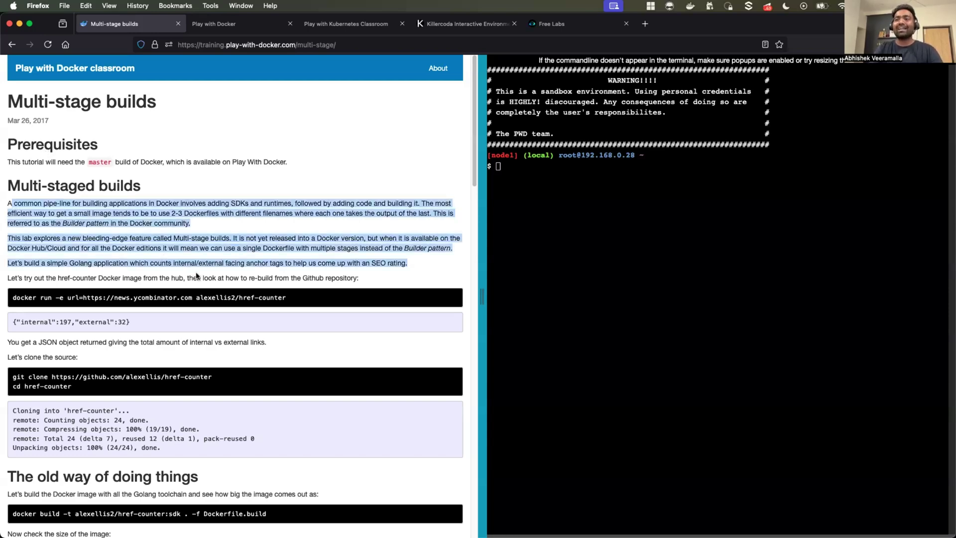
pyautogui.scroll(-5, 197, 275)
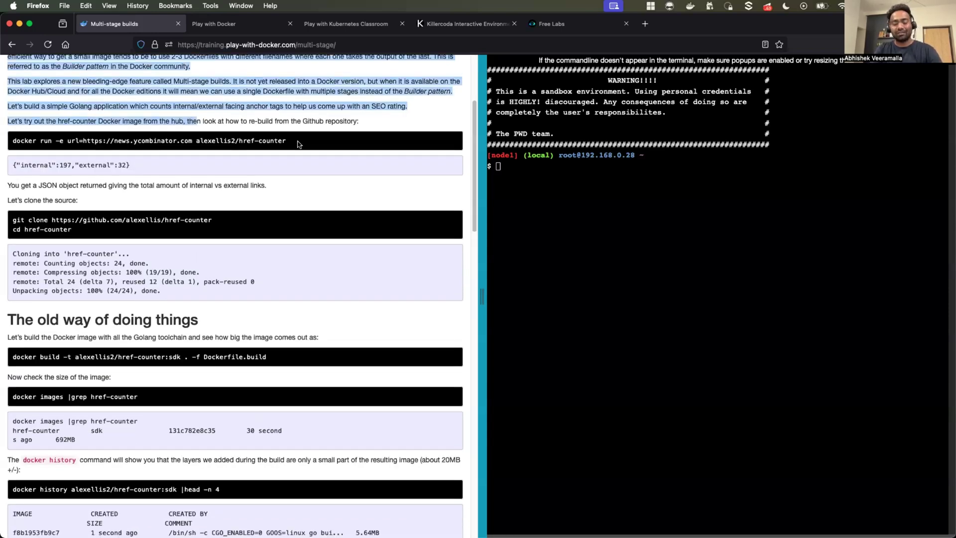
# Paste the href-counter docker run command from the lab into the node1 terminal
pyautogui.click(299, 145)
pyautogui.press('super+c')
pyautogui.click(701, 214)
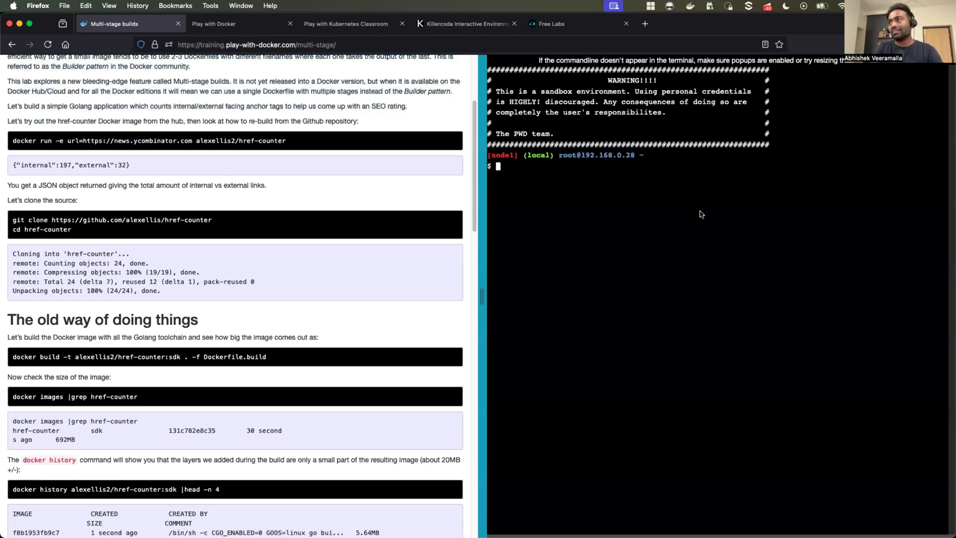
pyautogui.press('super+v')
# Run the href-counter container, then clear the terminal with 'clear'
pyautogui.press('Return')
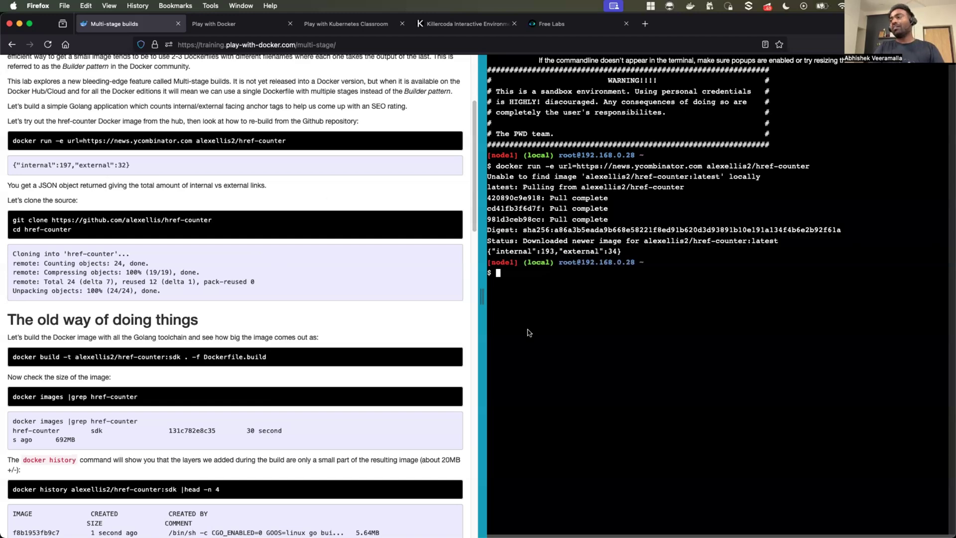
pyautogui.write('clea')
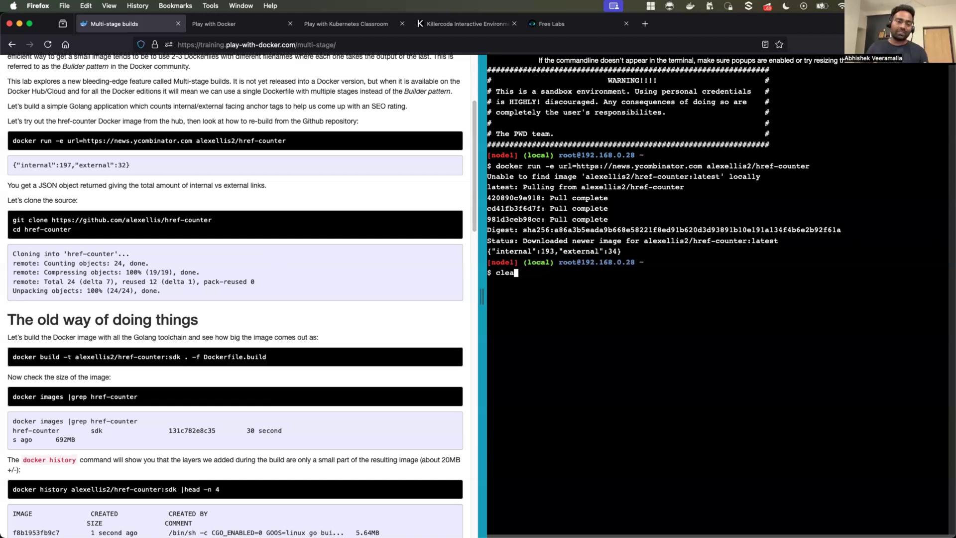
pyautogui.write('r')
pyautogui.press('Return')
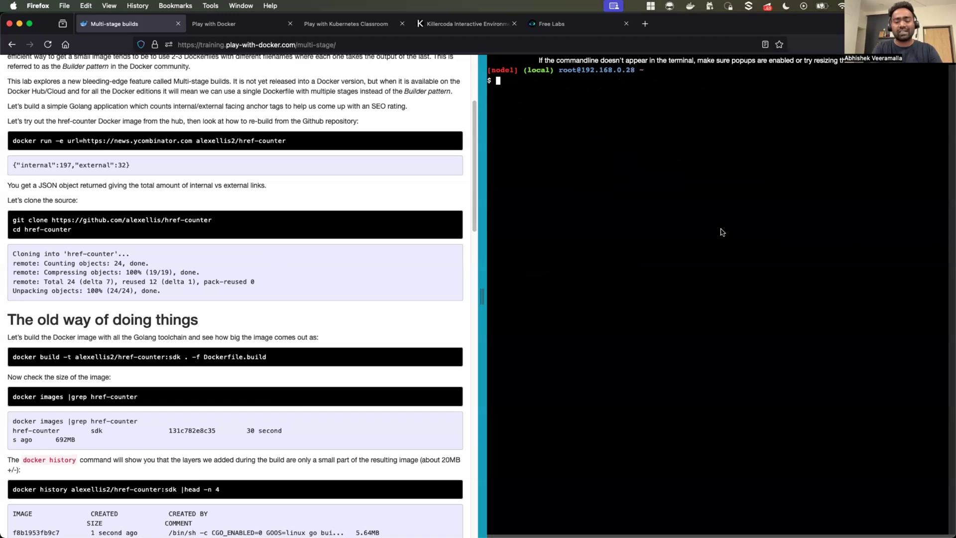
# Run docker pull for the hello-world image, then go back to the labs list, staying on page
pyautogui.write('docker pull hellp')
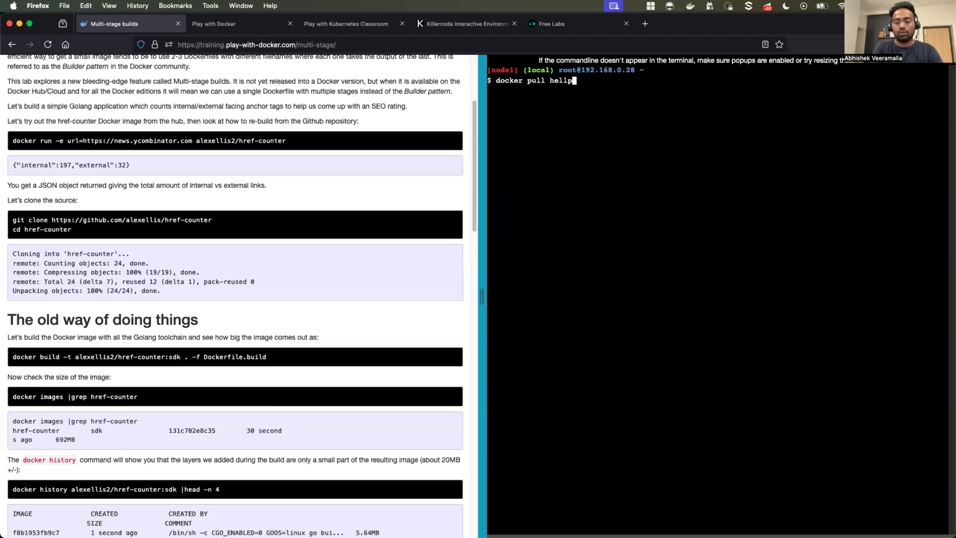
pyautogui.write('-world')
pyautogui.press('Return')
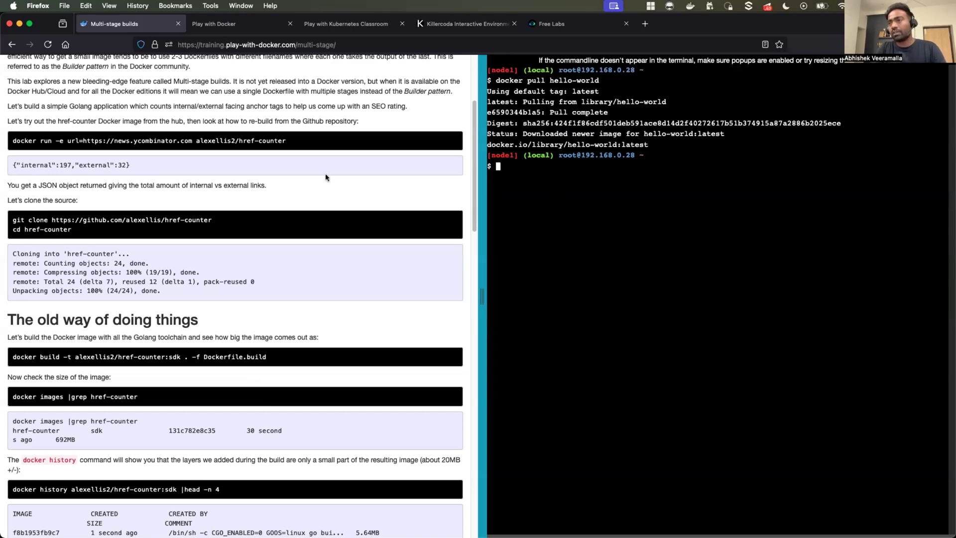
pyautogui.click(11, 46)
pyautogui.click(560, 317)
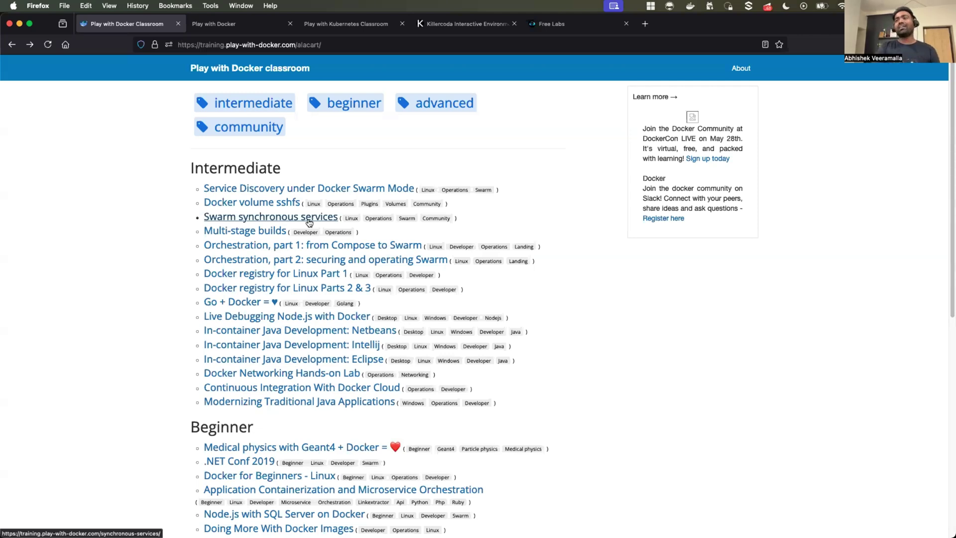
# Browse the labs list, then start a new session on the Play with Docker playground
pyautogui.scroll(-6, 308, 223)
pyautogui.scroll(-1, 351, 216)
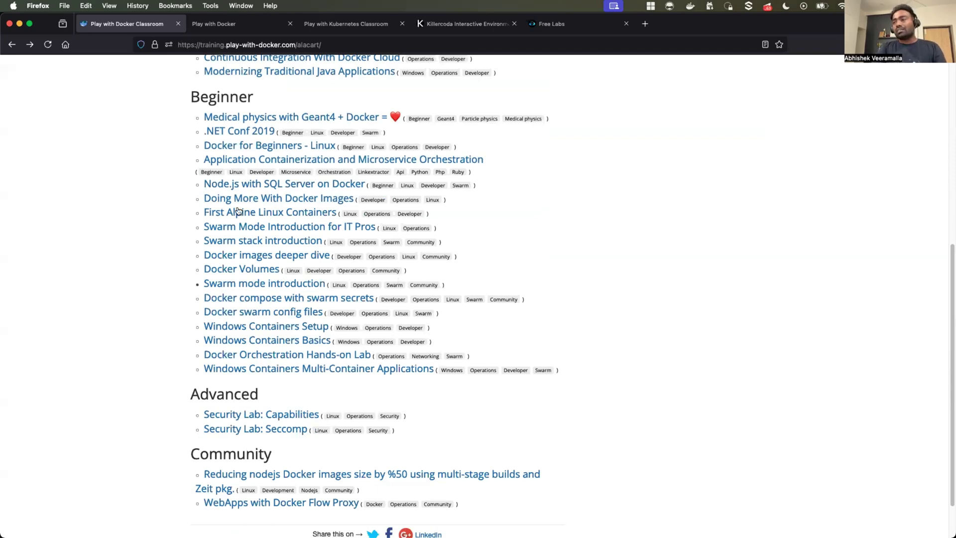
pyautogui.scroll(5, 238, 212)
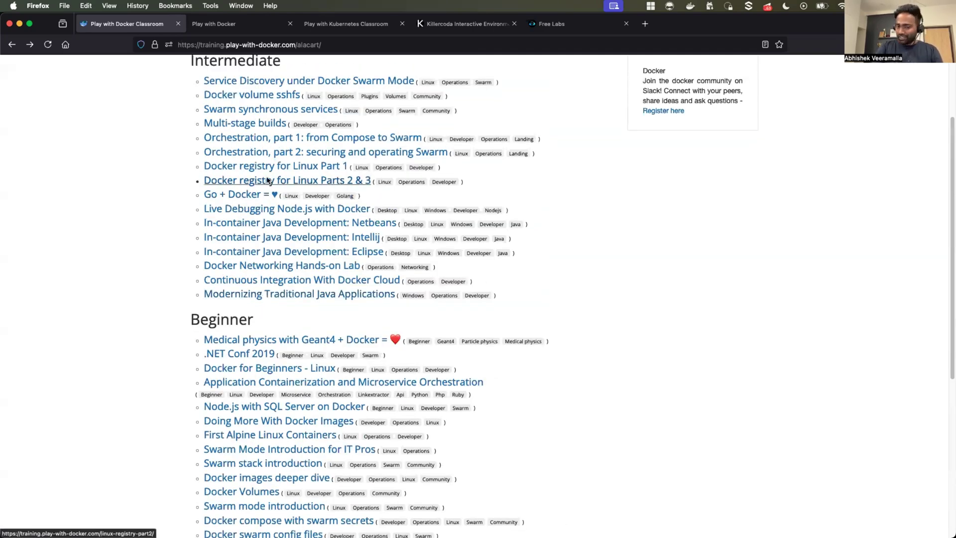
pyautogui.scroll(3, 268, 180)
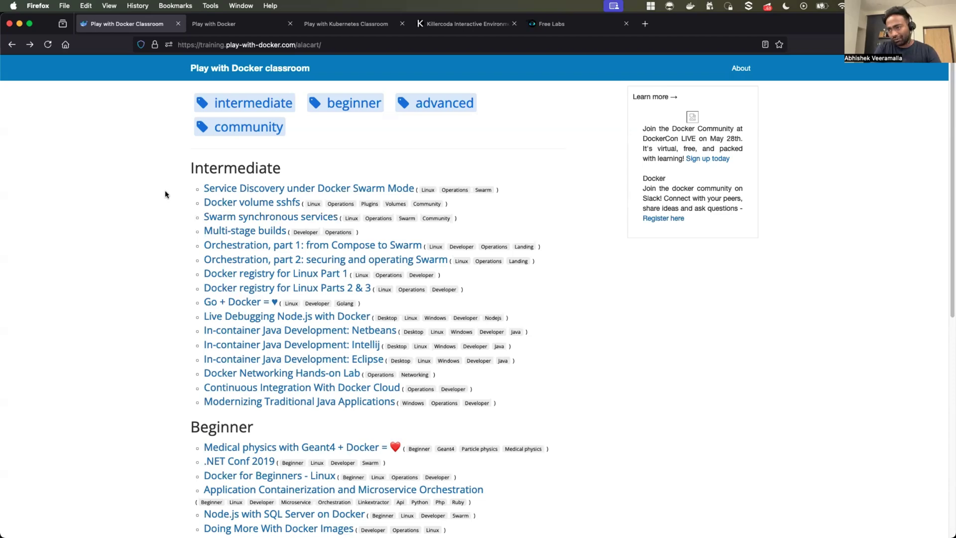
pyautogui.scroll(-1, 166, 381)
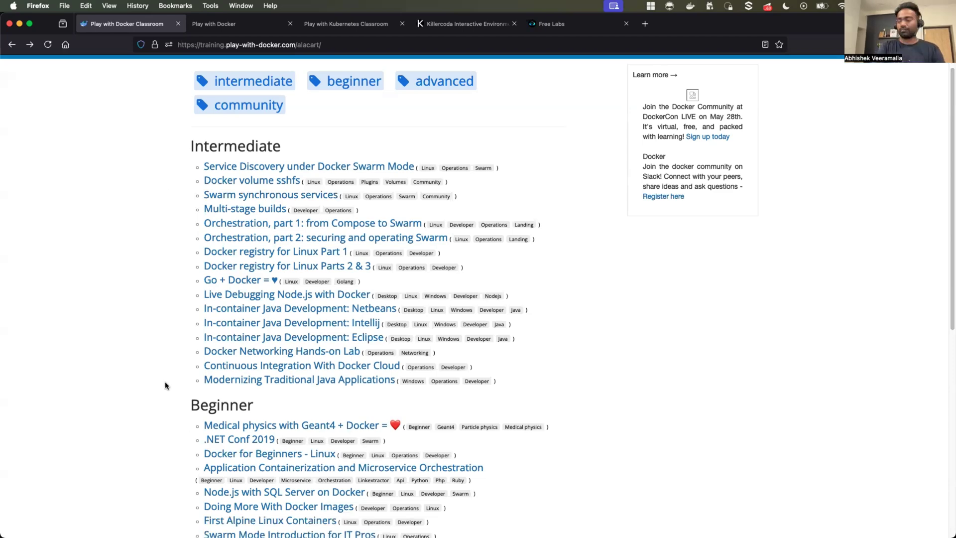
pyautogui.scroll(-3, 166, 385)
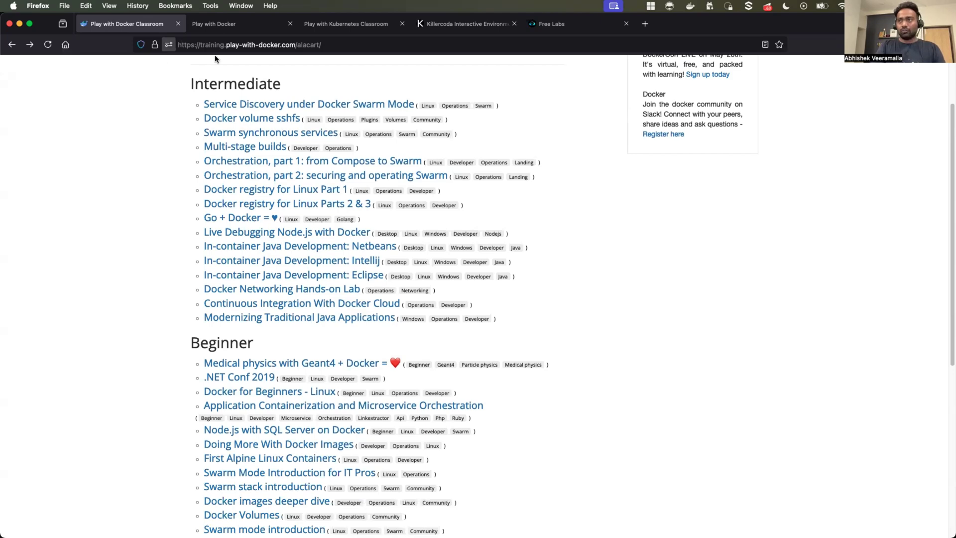
pyautogui.click(214, 29)
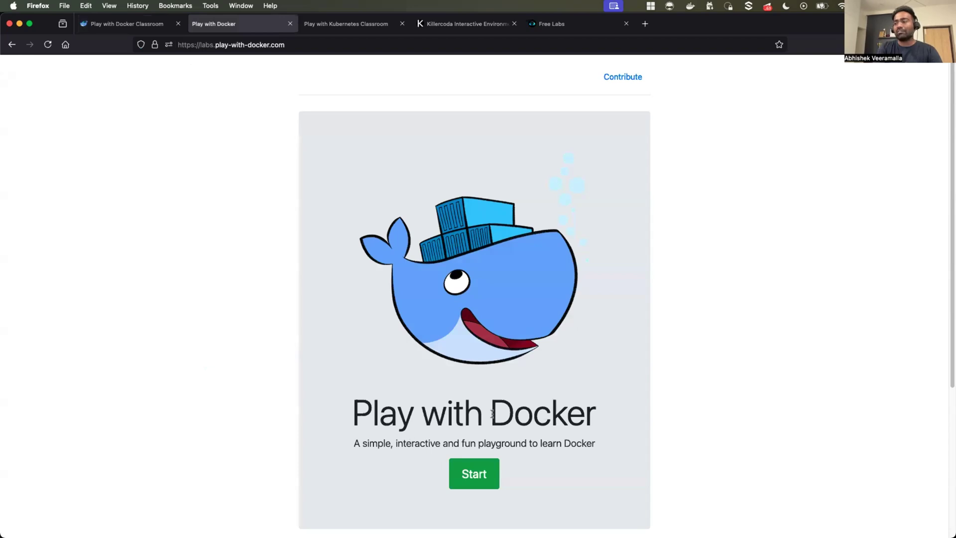
pyautogui.moveTo(379, 414); pyautogui.dragTo(514, 413)
pyautogui.click(129, 27)
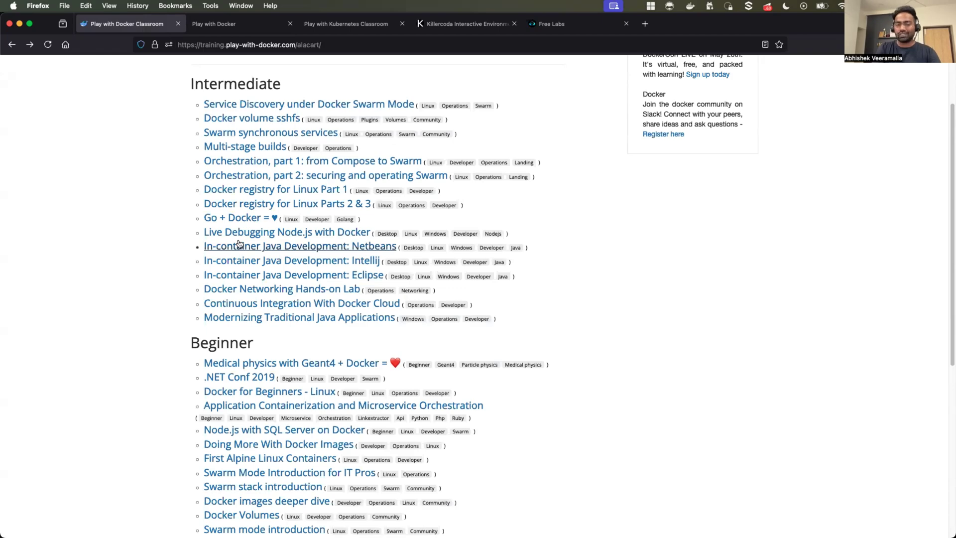
pyautogui.hotkey('ctrl', 'Tab')
pyautogui.click(479, 473)
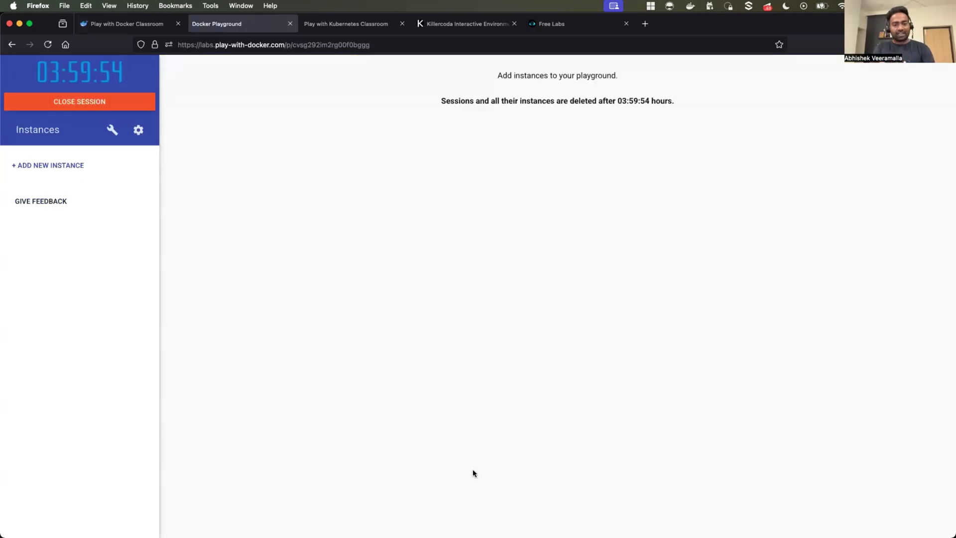
# Add a new playground instance, node1 at 192.168.0.18
pyautogui.click(32, 168)
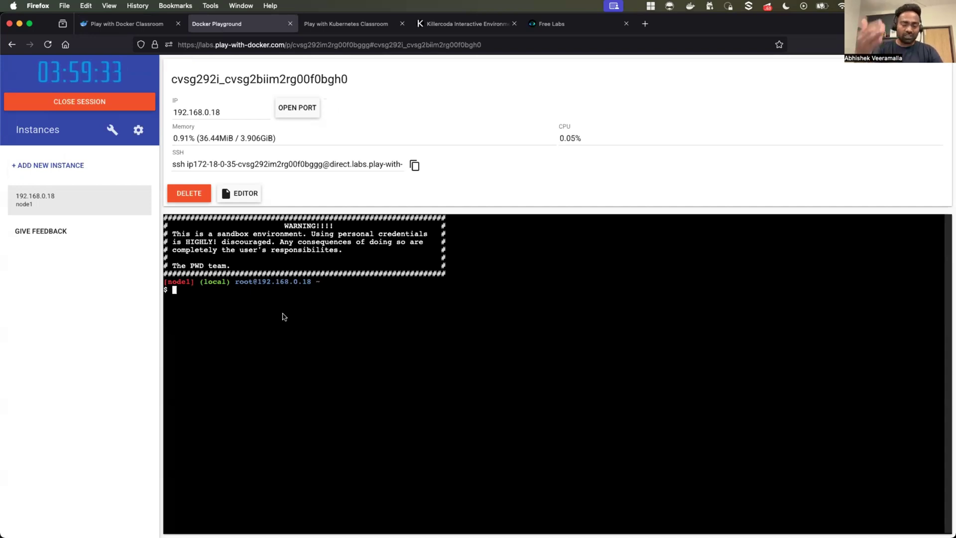
# Run a bare 'docker commit' and the mistyped 'eclar', then glance at the Classroom tab
pyautogui.write('do')
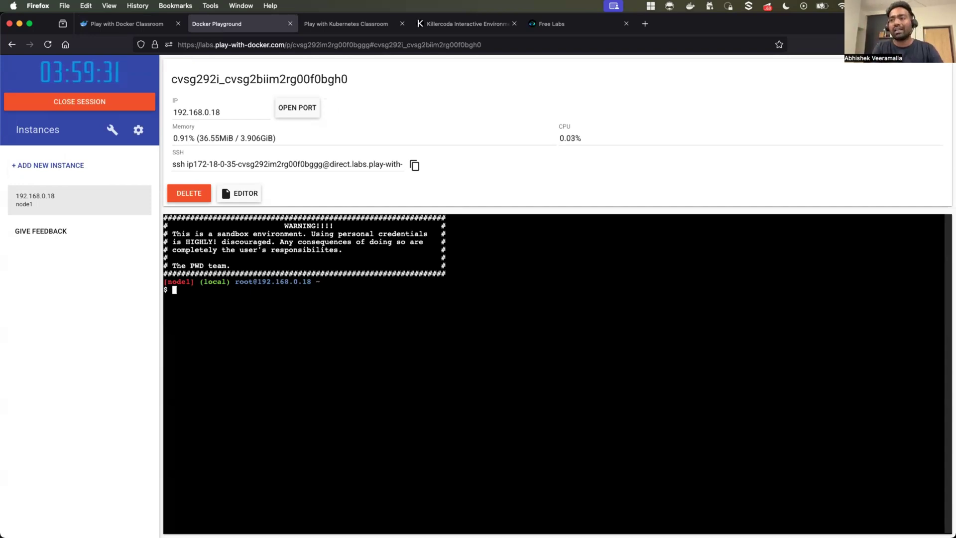
pyautogui.write('cker ')
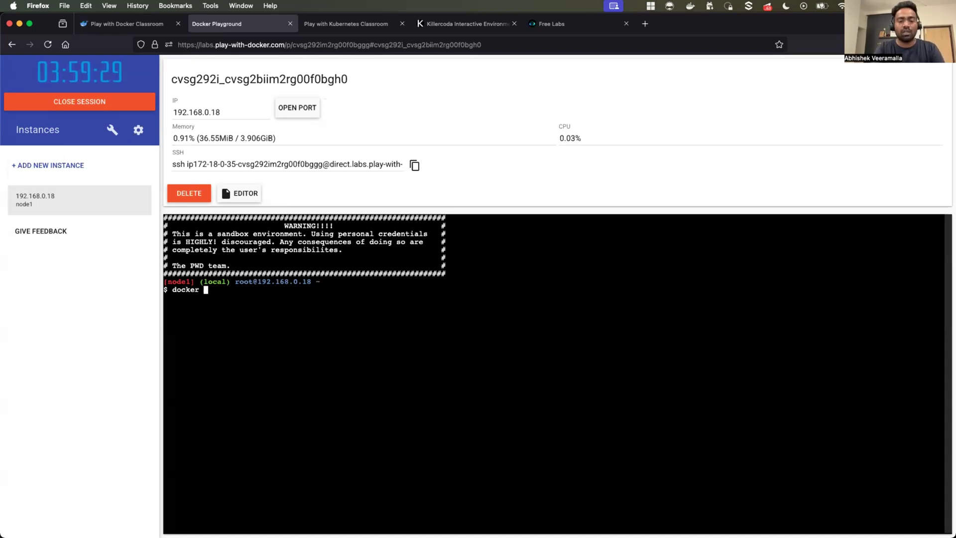
pyautogui.write('commit')
pyautogui.press('Return')
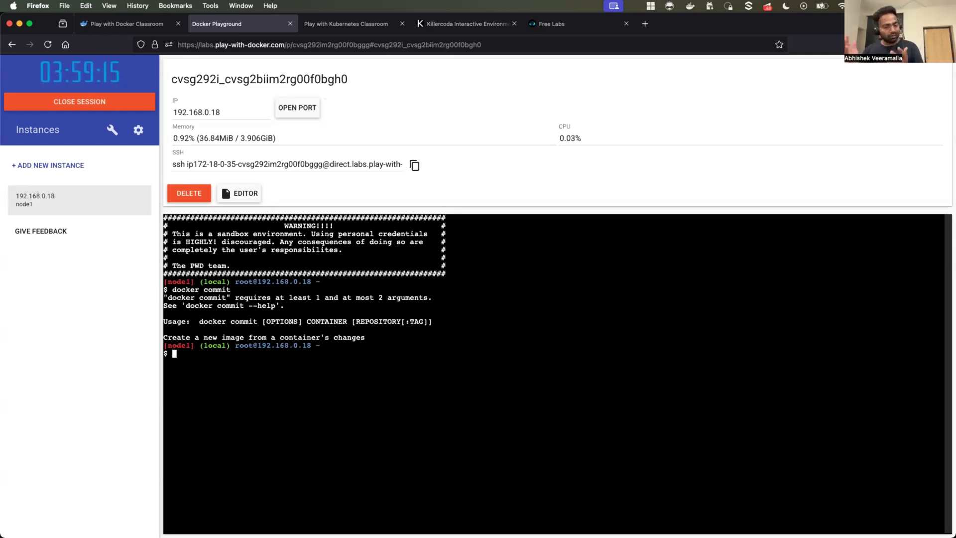
pyautogui.write('eclar')
pyautogui.press('Return')
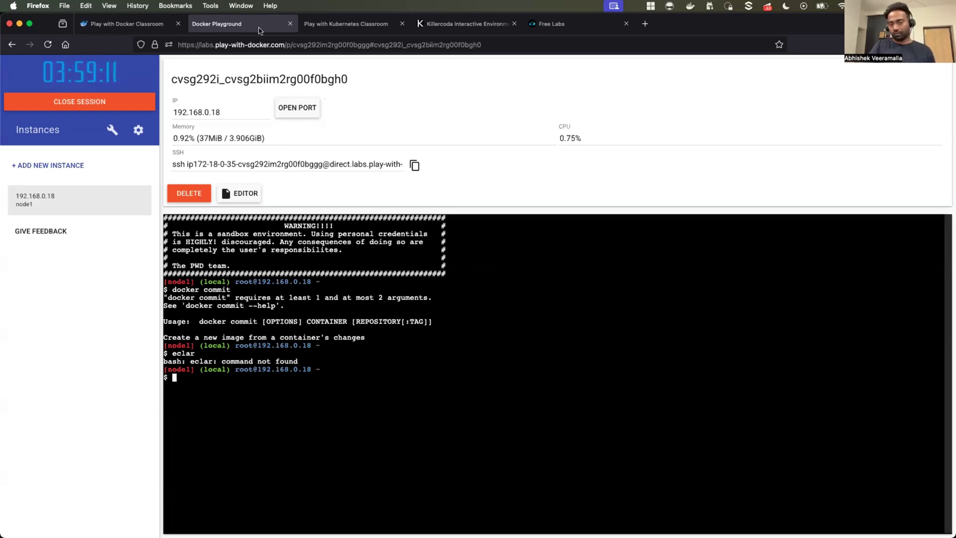
pyautogui.click(122, 25)
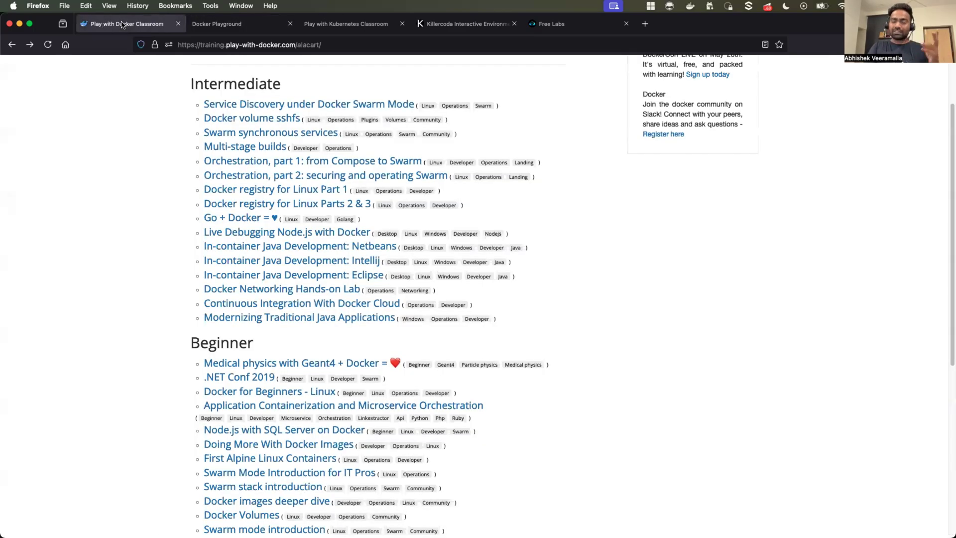
pyautogui.click(214, 26)
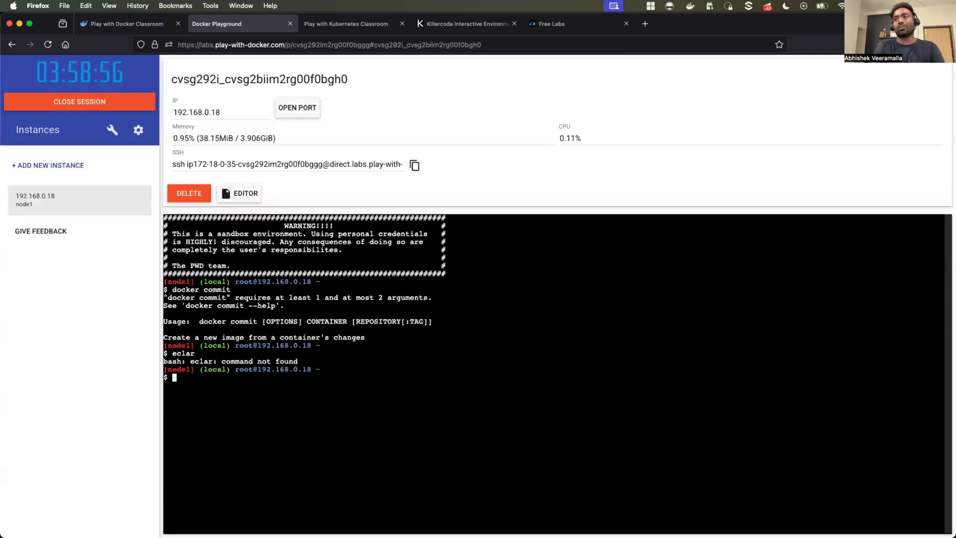
# Clear the terminal and list the home folder with 'ls -ltr'
pyautogui.hotkey('ctrl', 'l')
pyautogui.write('ls -ltr')
pyautogui.press('Return')
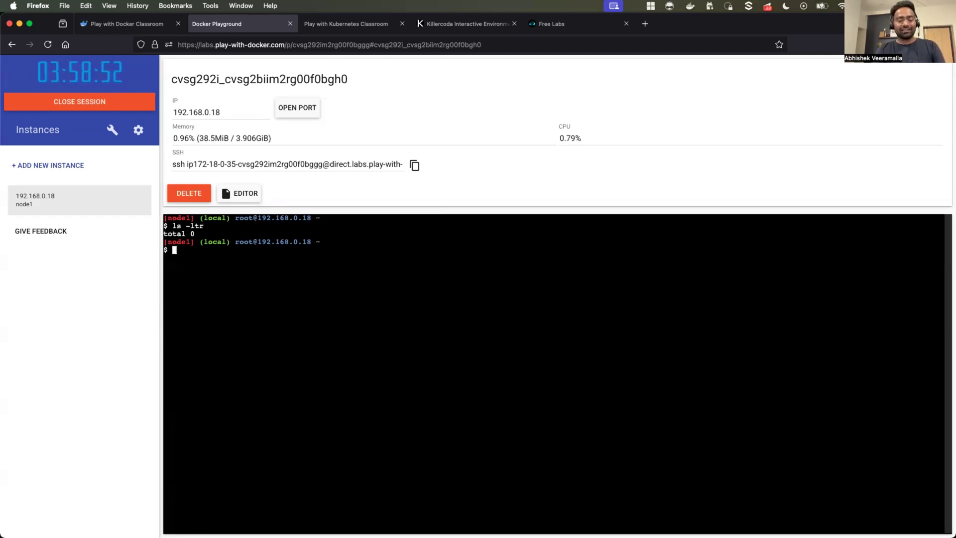
# Zoom the page in, then create a 'test' directory and cd into it
pyautogui.write('mkdo')
pyautogui.press('BackSpace')
pyautogui.write('or')
pyautogui.press('BackSpace')
pyautogui.press('BackSpace')
pyautogui.press('BackSpace')
pyautogui.press('BackSpace')
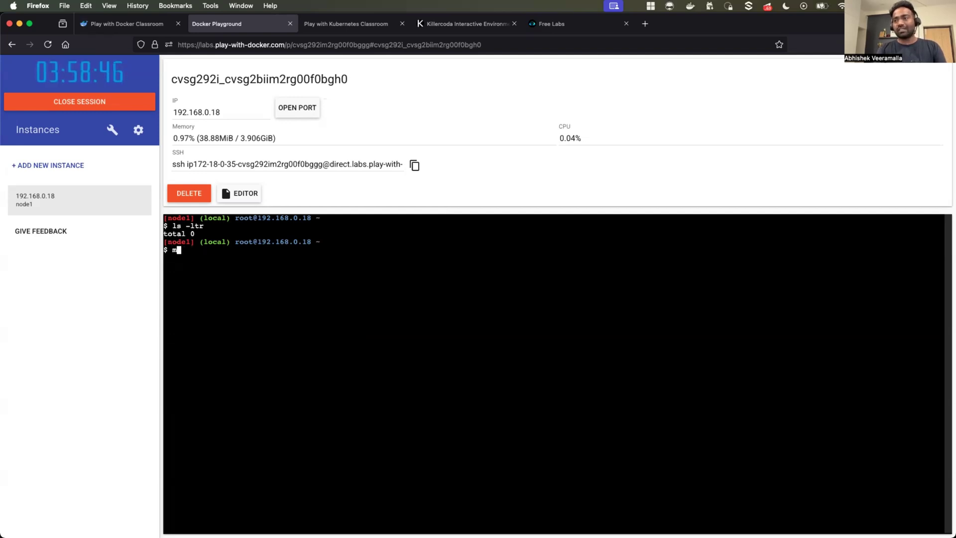
pyautogui.press('super+plus')
pyautogui.press('super+plus')
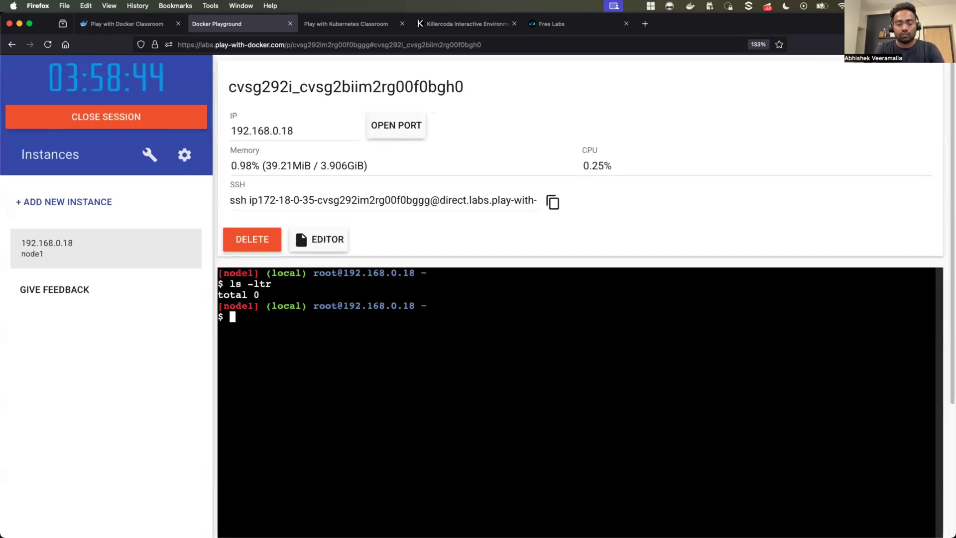
pyautogui.write('mkdir ')
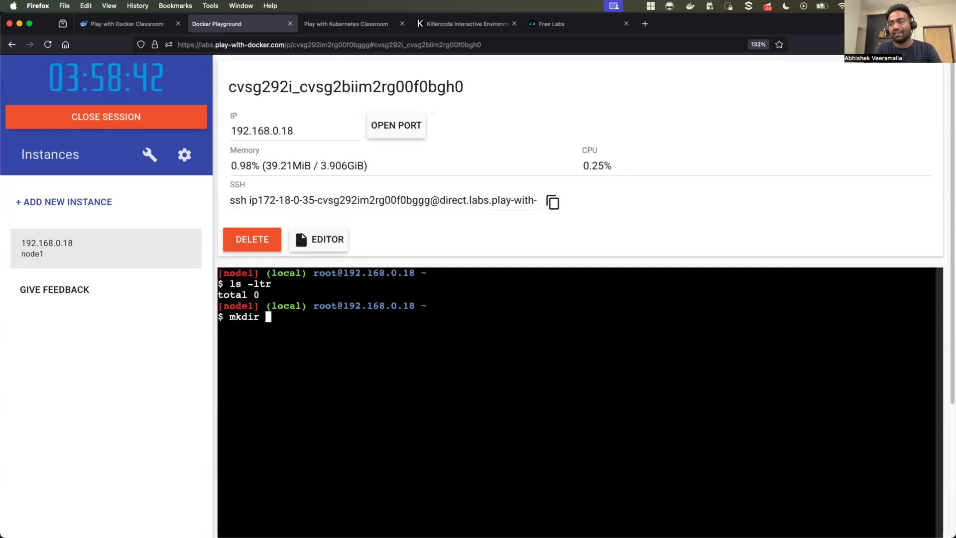
pyautogui.write('test')
pyautogui.press('Return')
pyautogui.write('cd ')
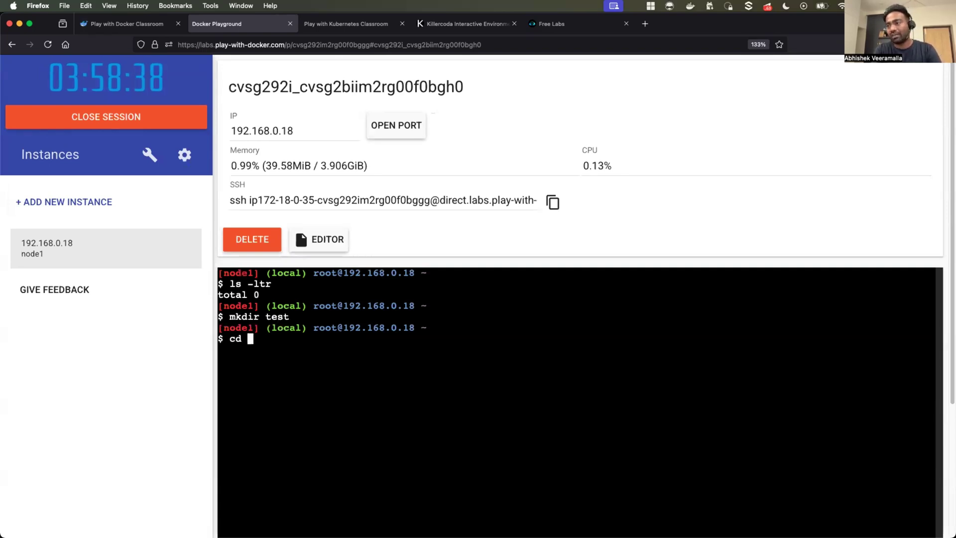
pyautogui.write('test')
pyautogui.press('Return')
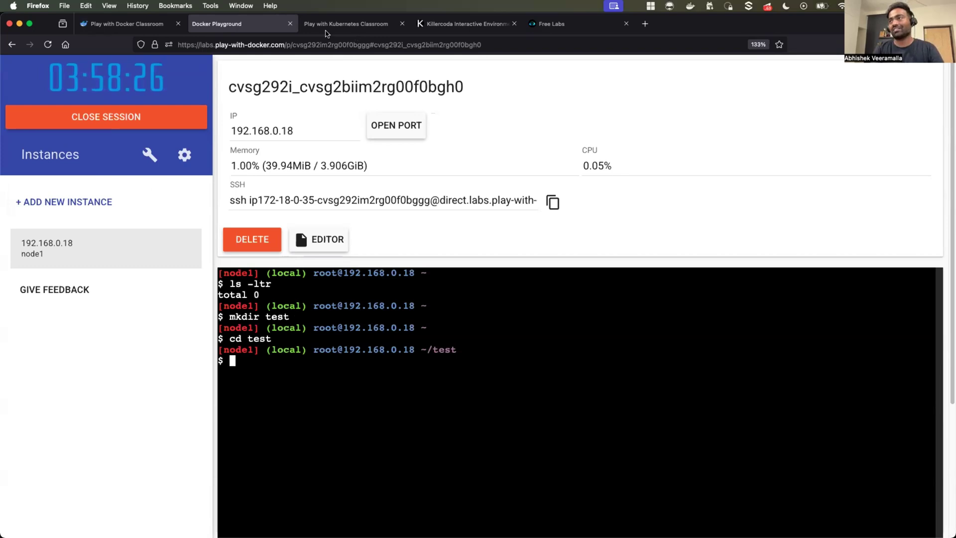
# Cycle through the Kubernetes classroom, Docker classroom and playground tabs, ending on the Kubernetes classroom
pyautogui.click(340, 27)
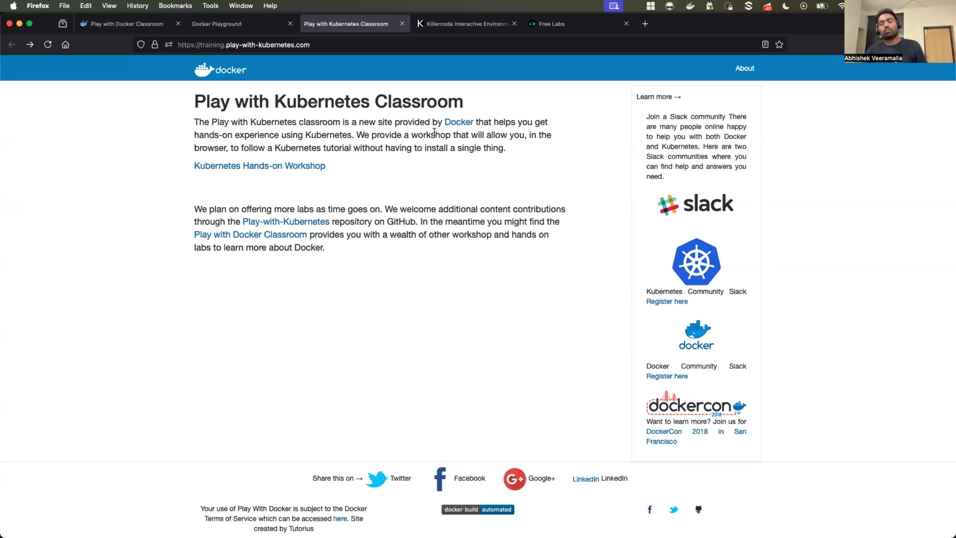
pyautogui.click(126, 28)
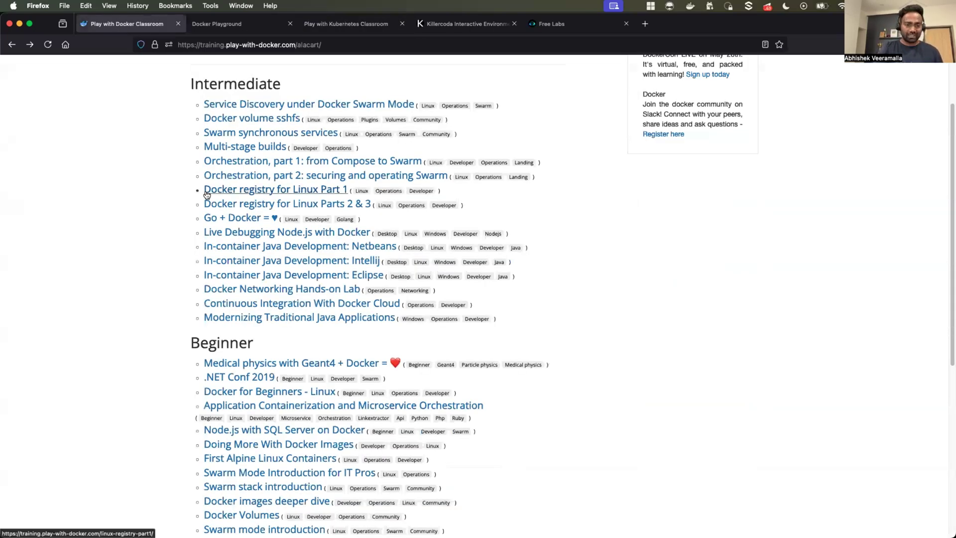
pyautogui.scroll(3, 206, 195)
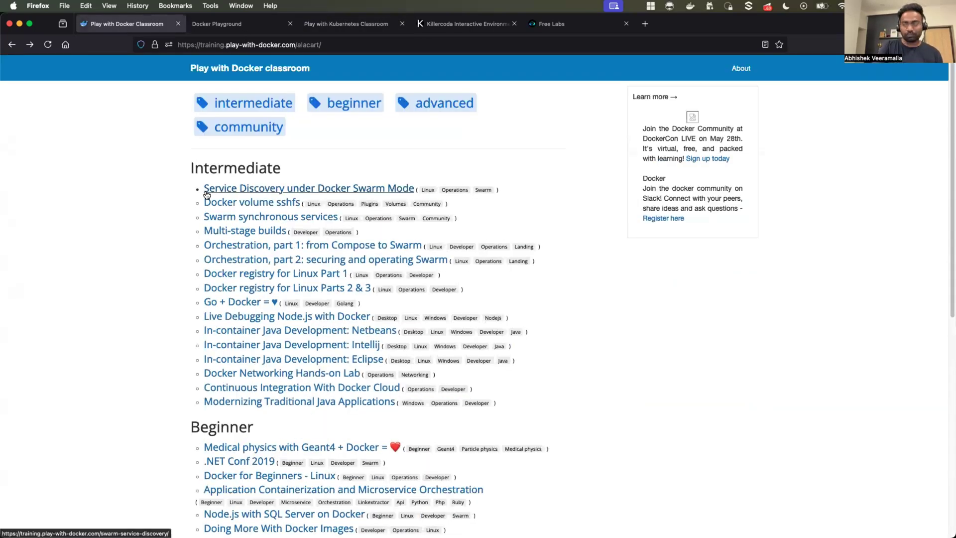
pyautogui.click(243, 27)
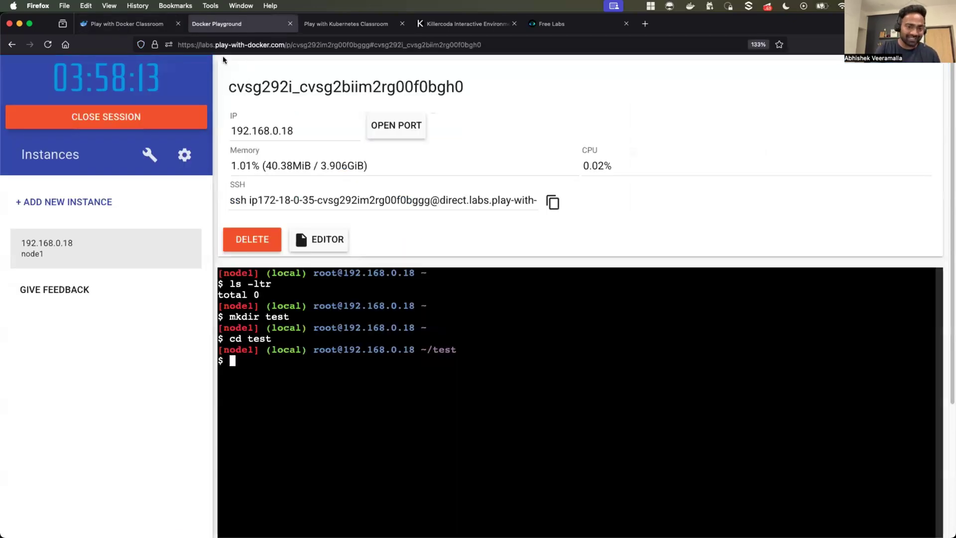
pyautogui.click(326, 26)
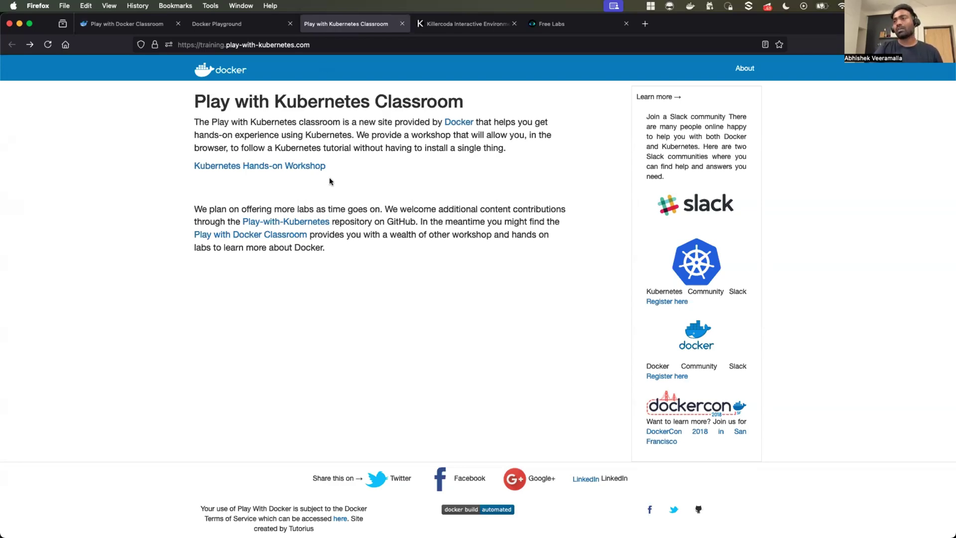
pyautogui.click(135, 26)
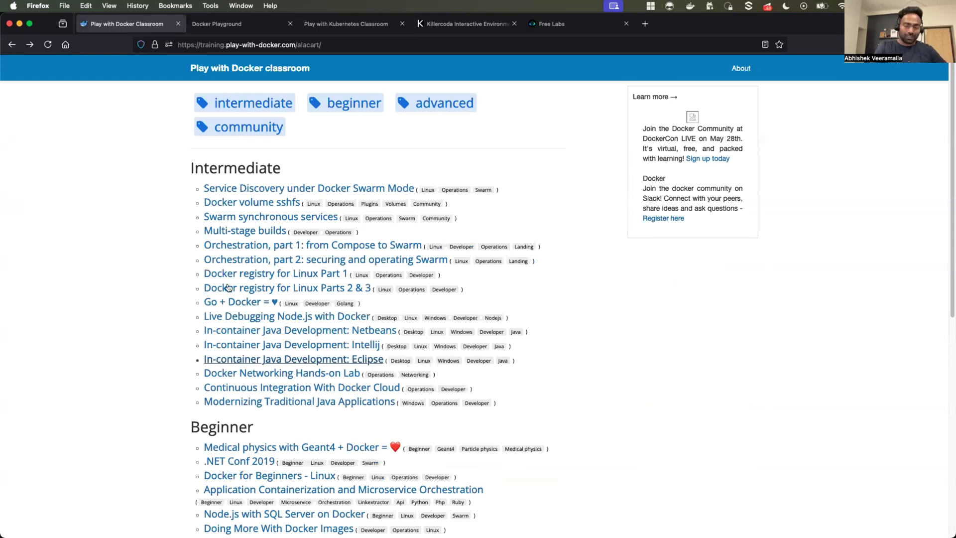
pyautogui.click(369, 24)
# Open the Kubernetes Hands-on Workshop, scroll to 'Start the cluster' and select the kubeadm init command
pyautogui.click(249, 166)
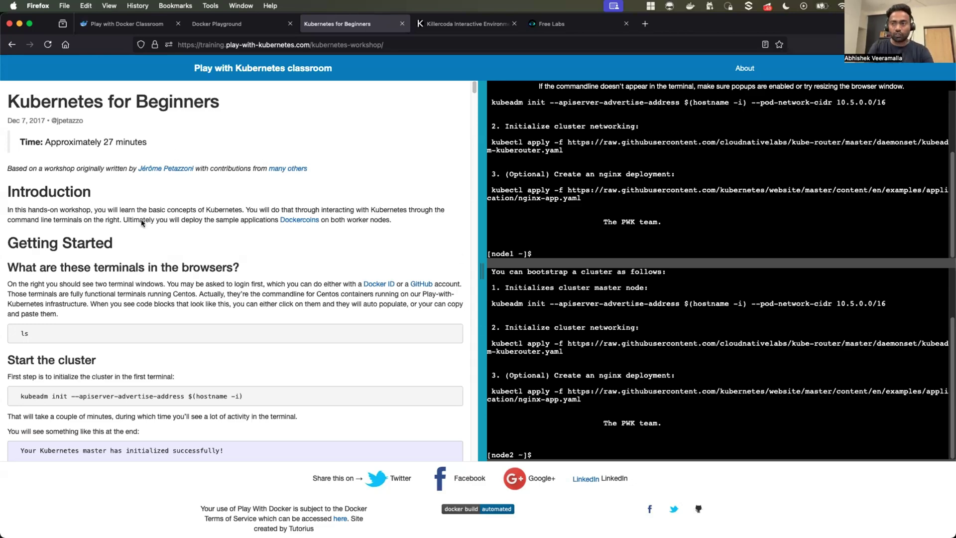
pyautogui.scroll(-2, 142, 222)
pyautogui.scroll(-3, 158, 284)
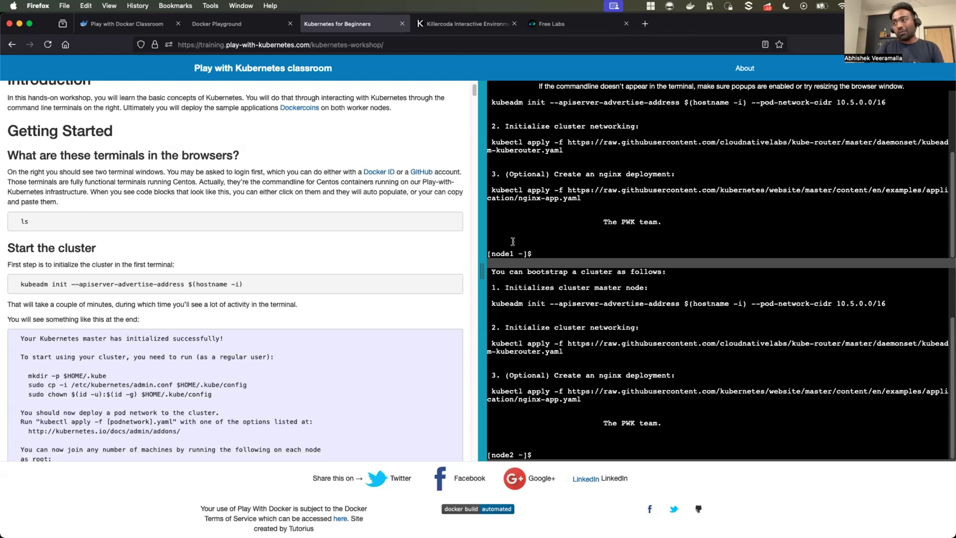
pyautogui.scroll(-3, 513, 241)
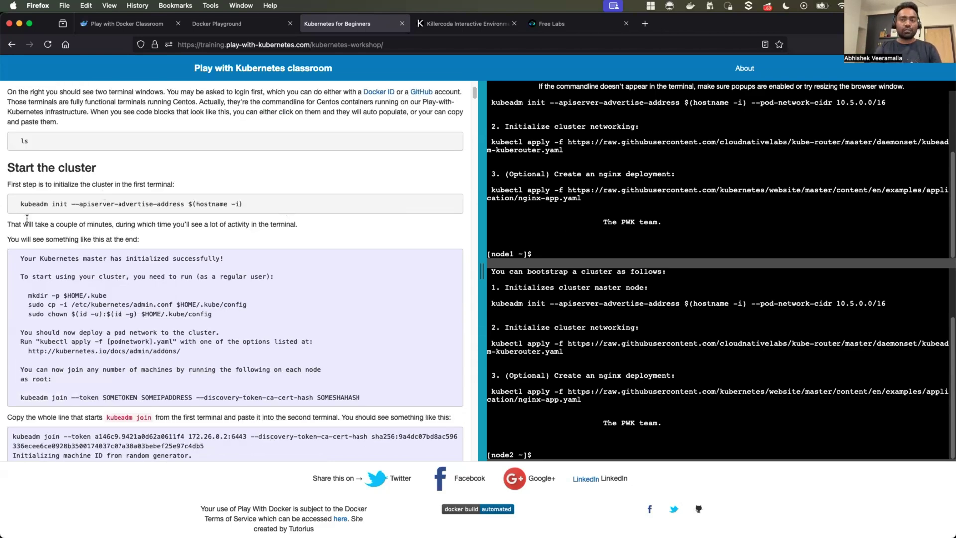
pyautogui.moveTo(19, 207); pyautogui.dragTo(256, 206)
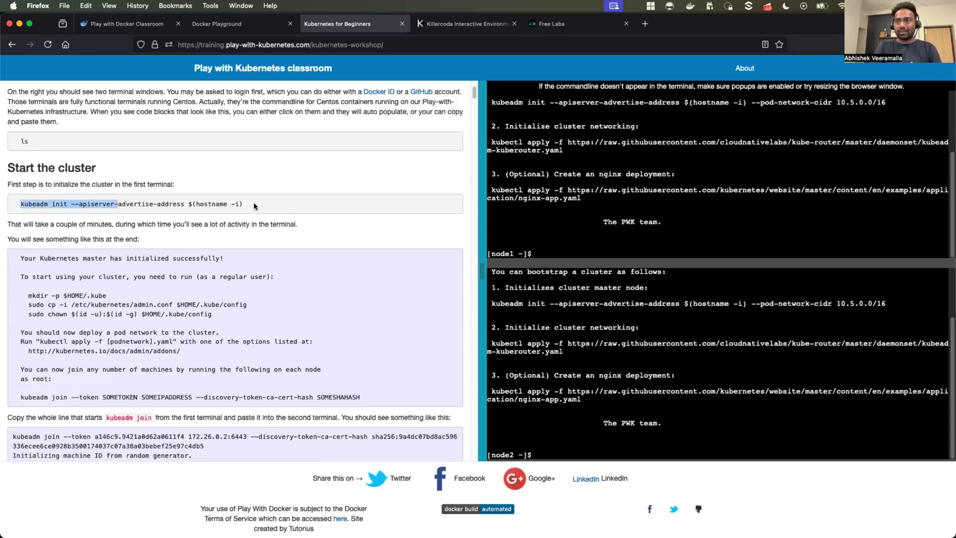
# Run kubeadm init on node1 from the tutorial's code block while it generates certificates and kubeconfig files
pyautogui.click(610, 242)
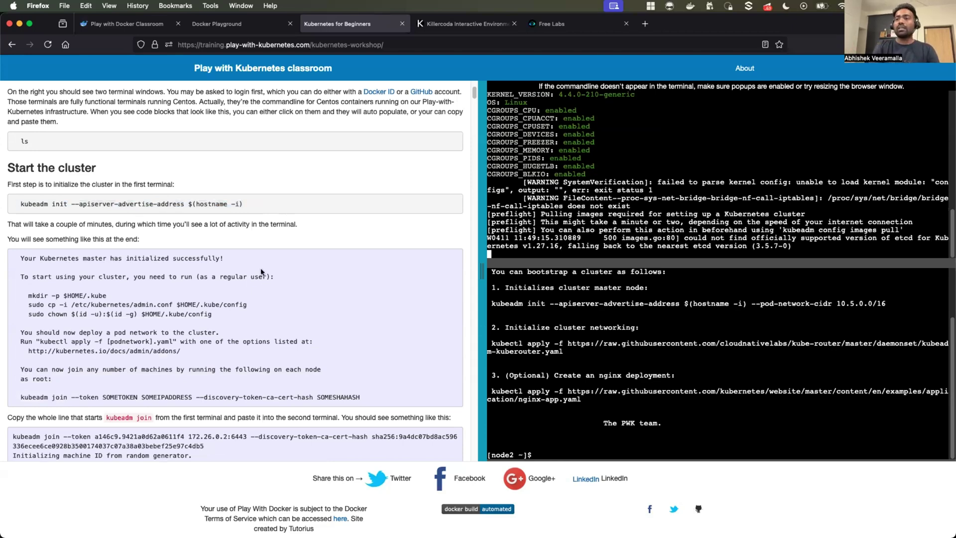
pyautogui.scroll(-2, 263, 273)
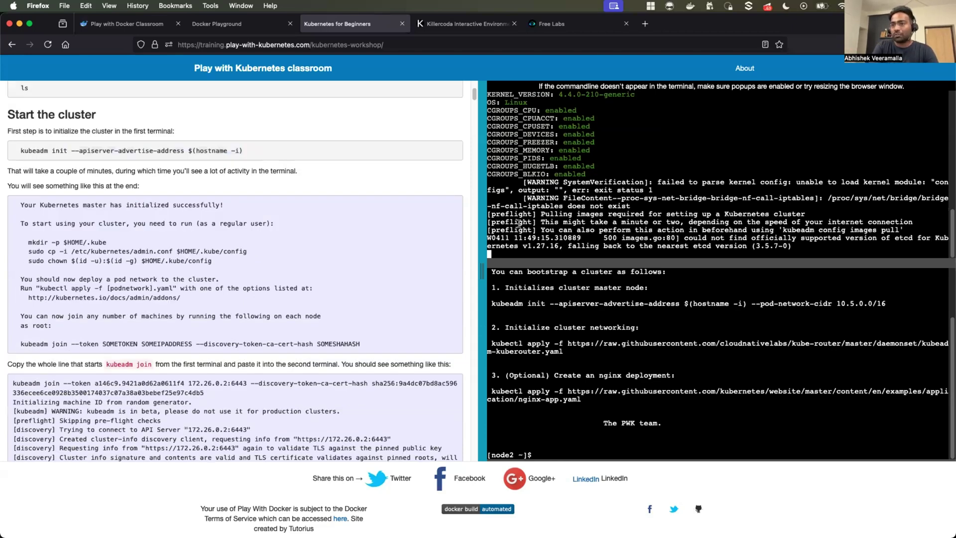
pyautogui.scroll(1, 513, 214)
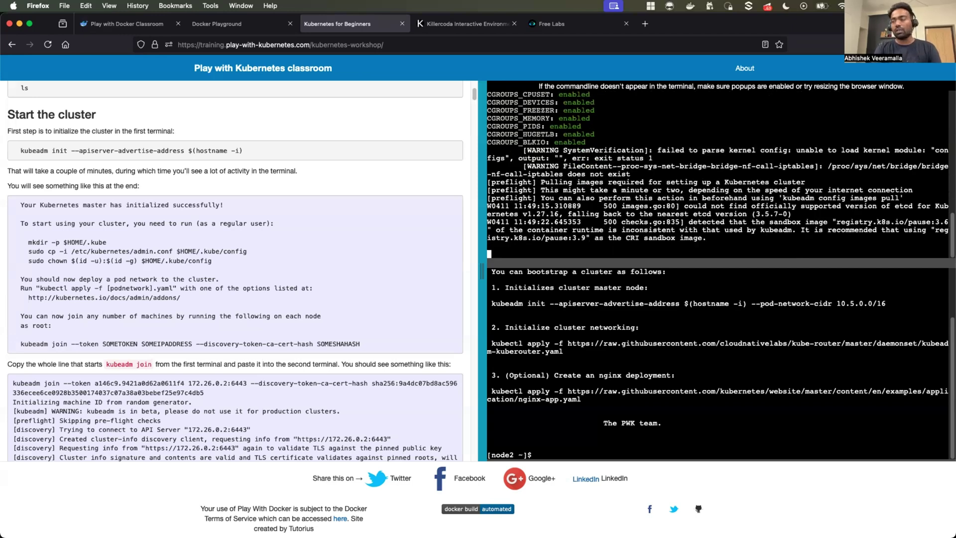
pyautogui.scroll(-5, 323, 294)
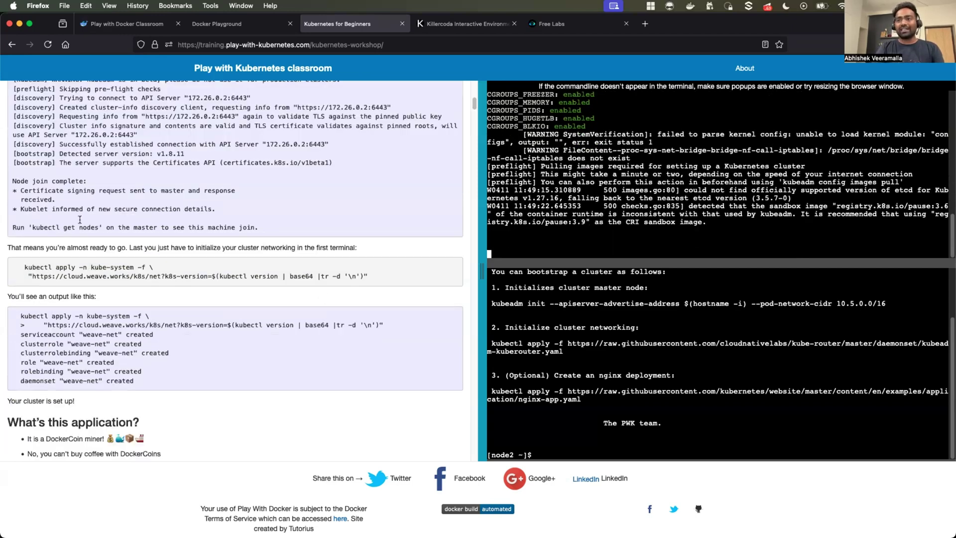
pyautogui.scroll(2, 44, 224)
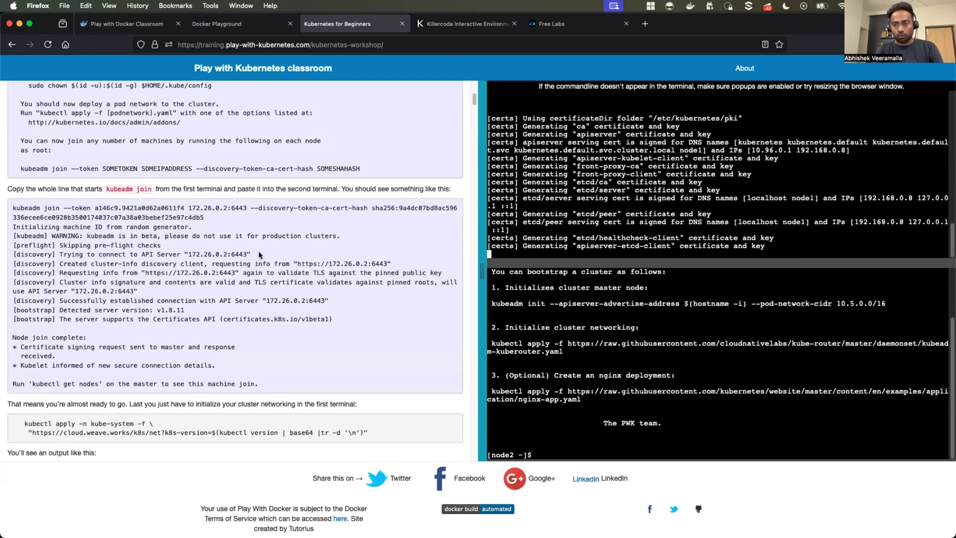
pyautogui.scroll(-1, 259, 251)
pyautogui.scroll(-10, 258, 252)
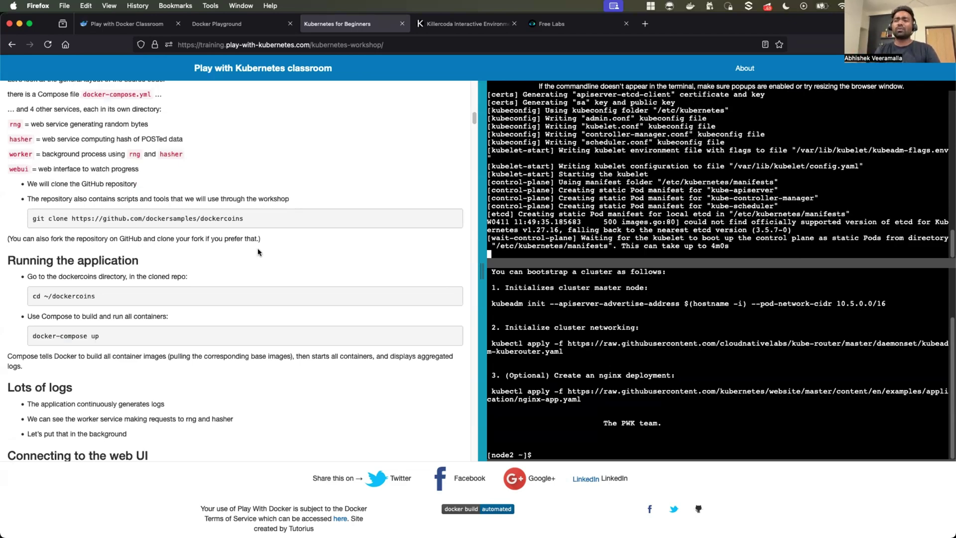
pyautogui.scroll(-10, 259, 252)
pyautogui.scroll(-3, 258, 252)
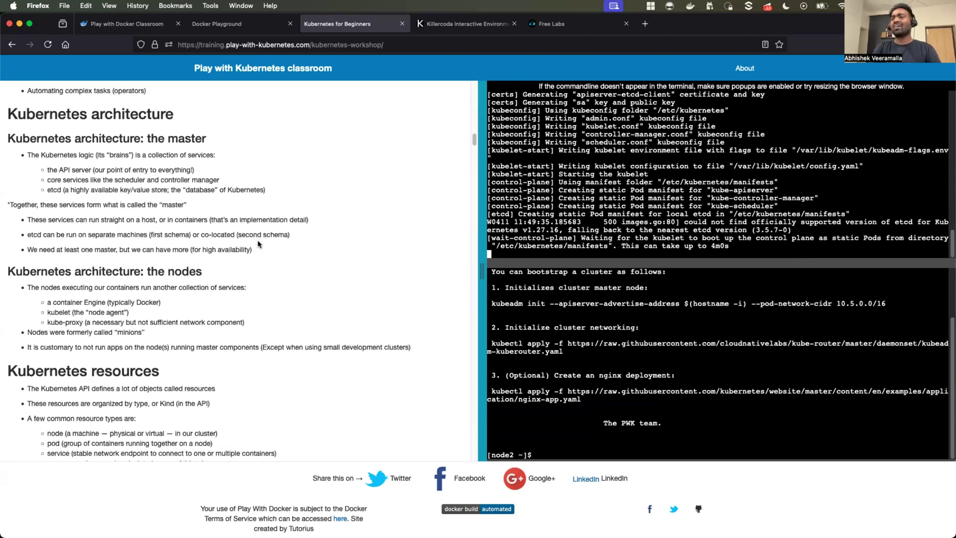
pyautogui.scroll(-10, 258, 244)
pyautogui.scroll(-9, 259, 244)
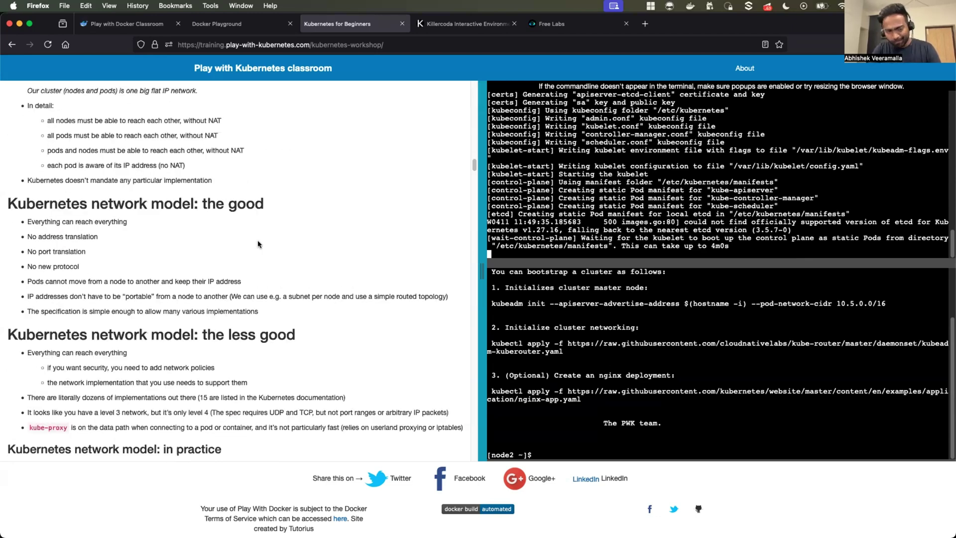